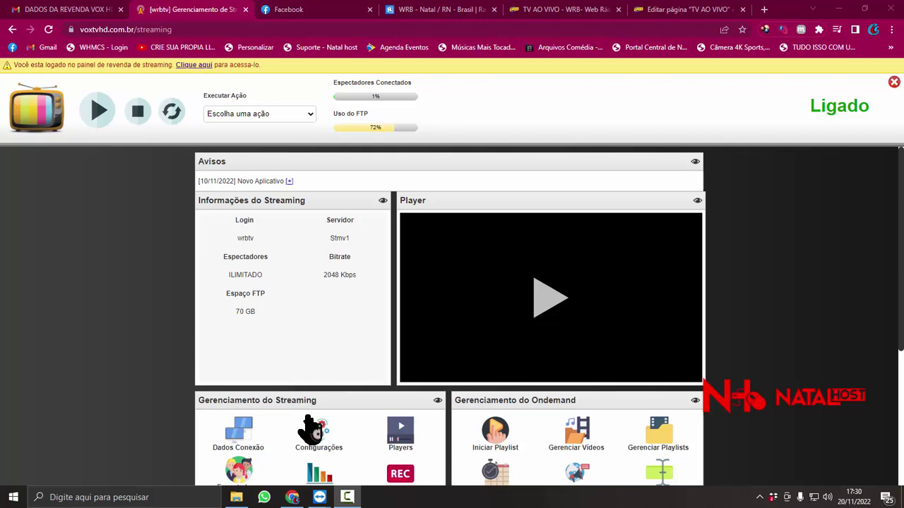
Switch to the remote computer's TeamViewer session and bring up OBS Studio there
mouse_move(321, 500)
left_click(396, 452)
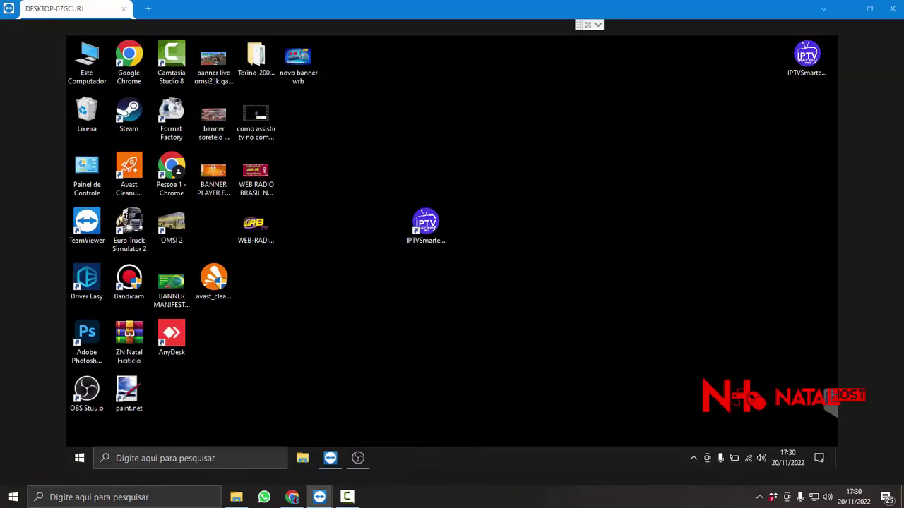
left_click(357, 466)
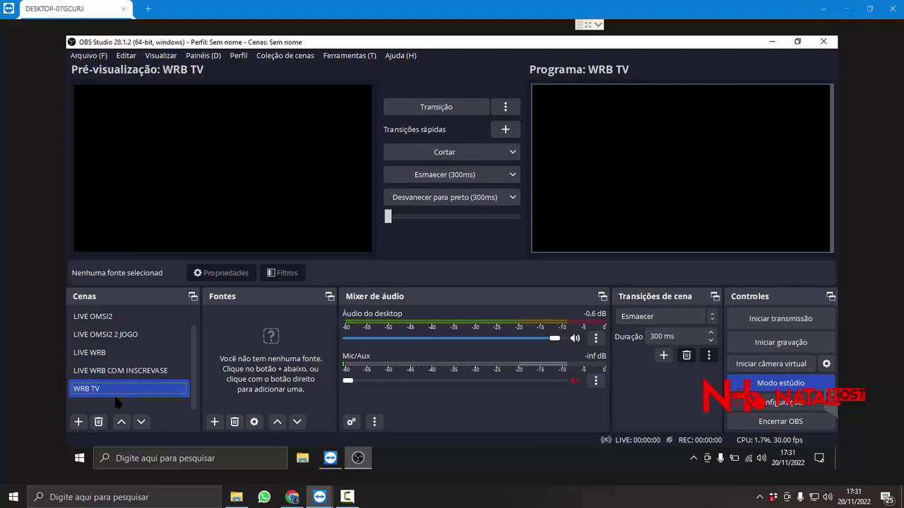
left_click(78, 423)
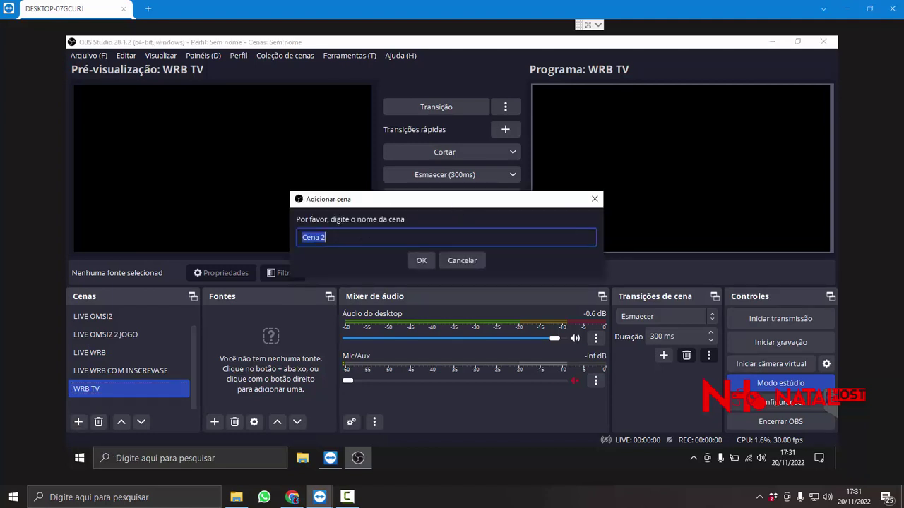
left_click(594, 200)
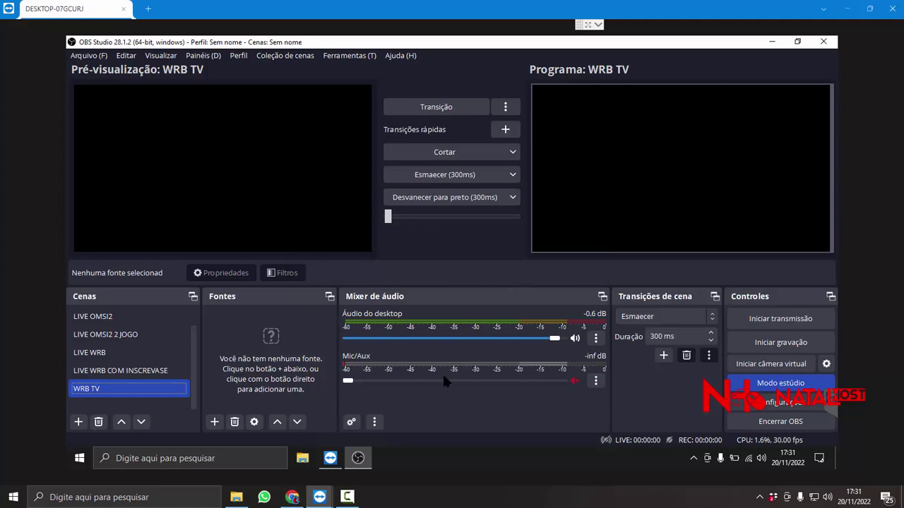
Minimize OBS Studio and launch IPTV Smarters Pro from the remote desktop
left_click(358, 459)
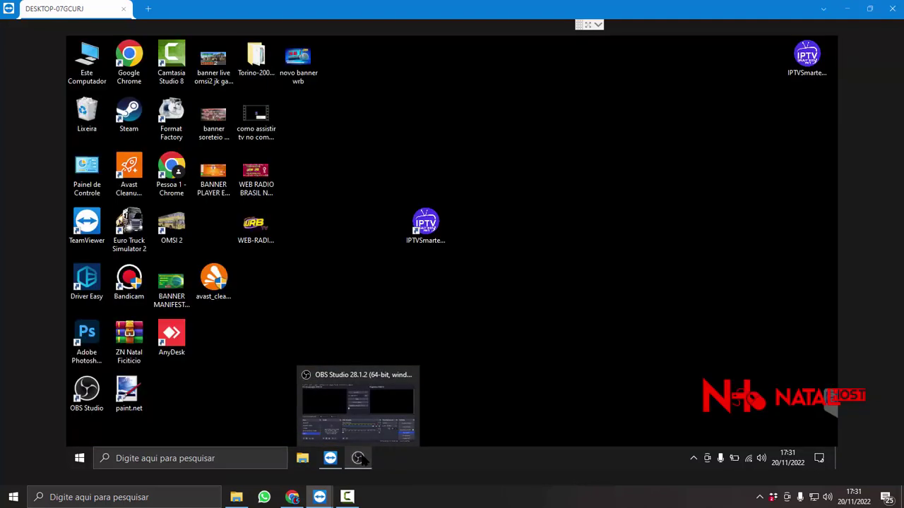
left_click(423, 244)
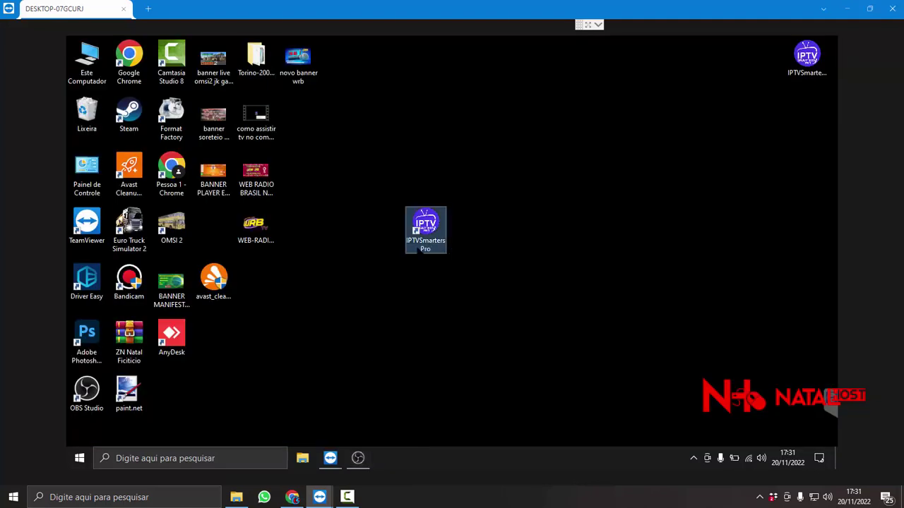
double_click(422, 246)
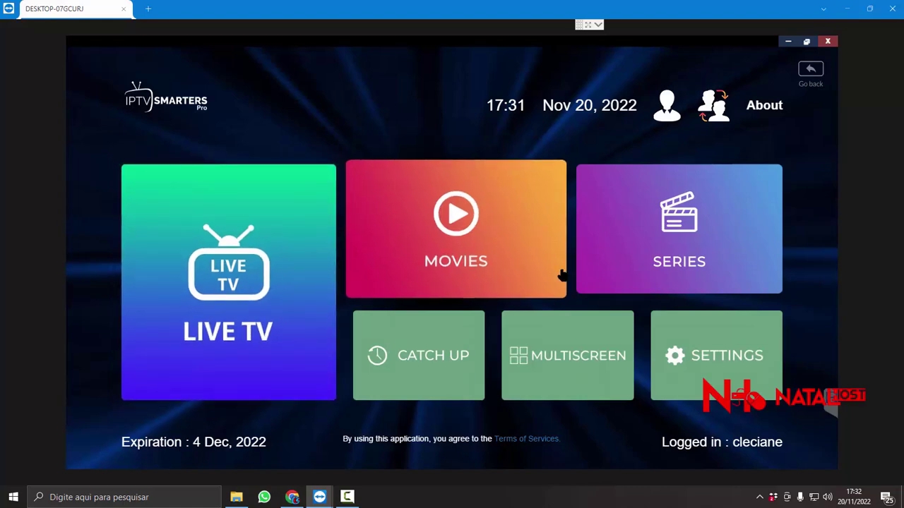
Return to OBS Studio and add a new window capture source named IPTV to the WRB TV scene
key("alt+Tab")
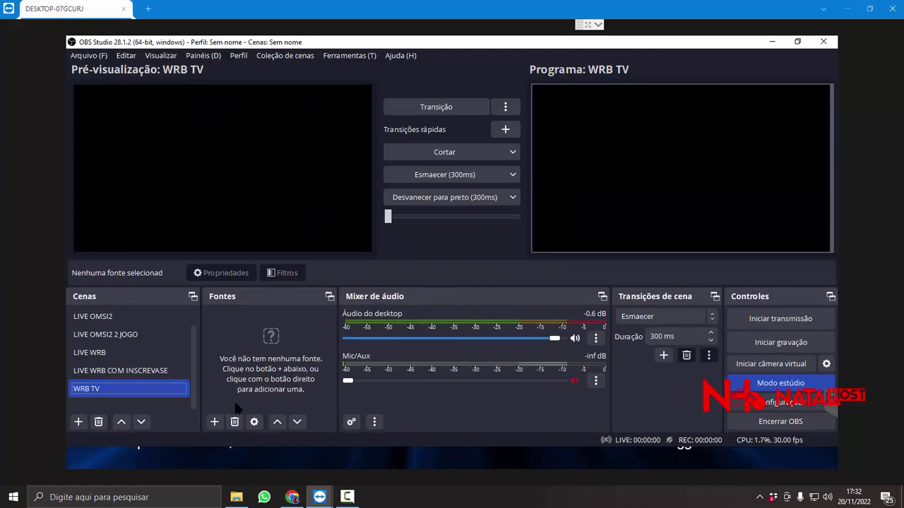
left_click(215, 422)
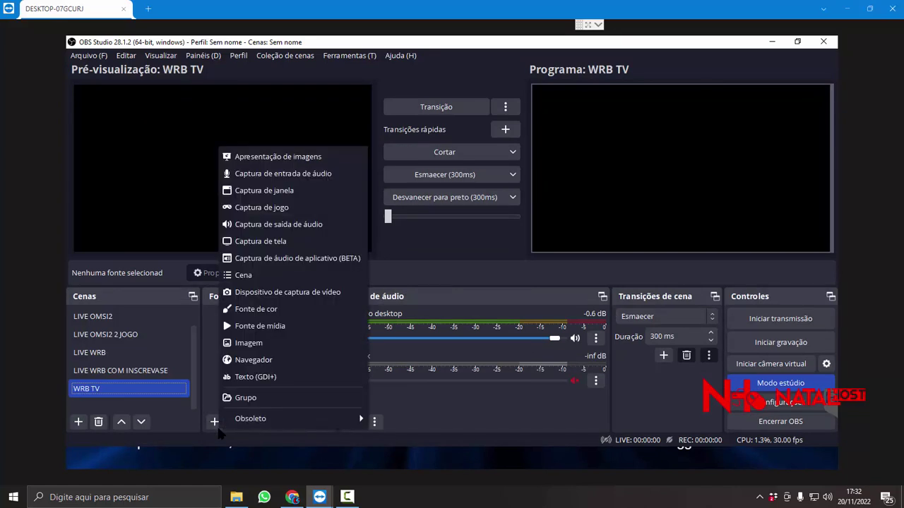
left_click(265, 190)
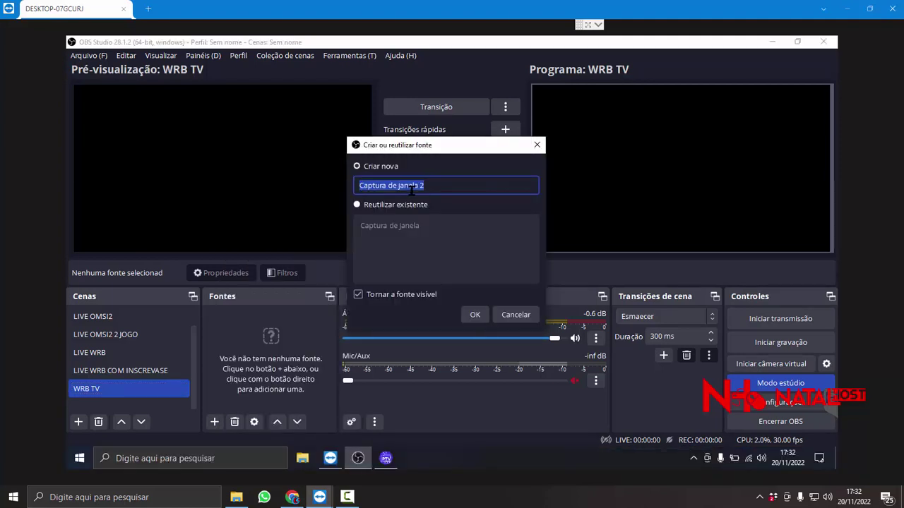
type("IPTV")
left_click(474, 315)
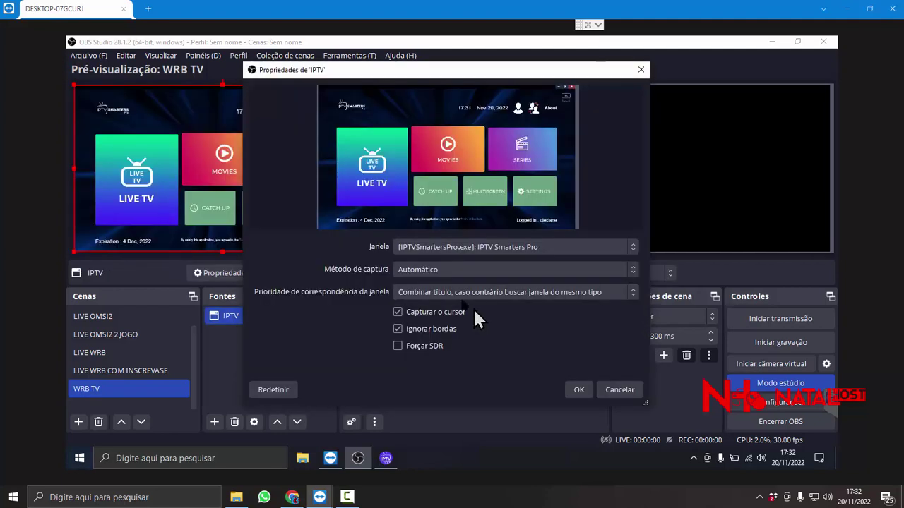
Set the IPTV source to capture the IPTV Smarters Pro window, with cursor capture turned off
left_click(438, 249)
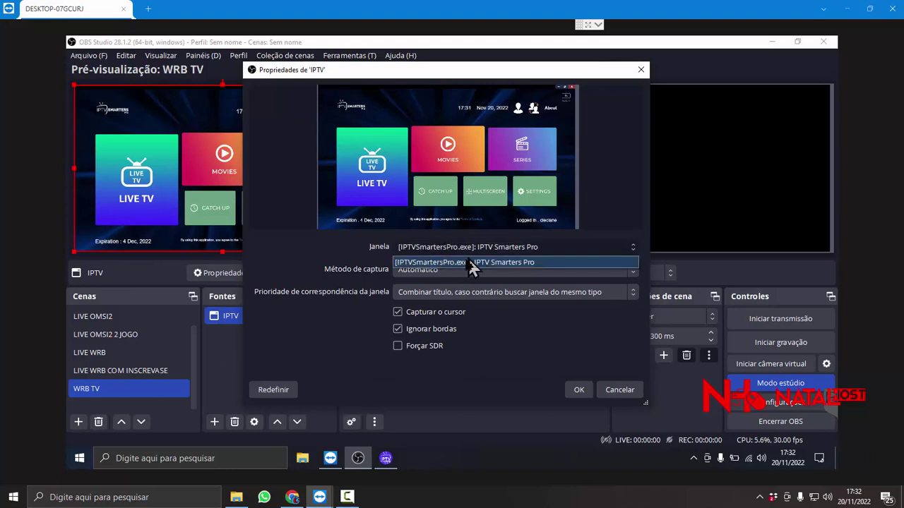
left_click(398, 312)
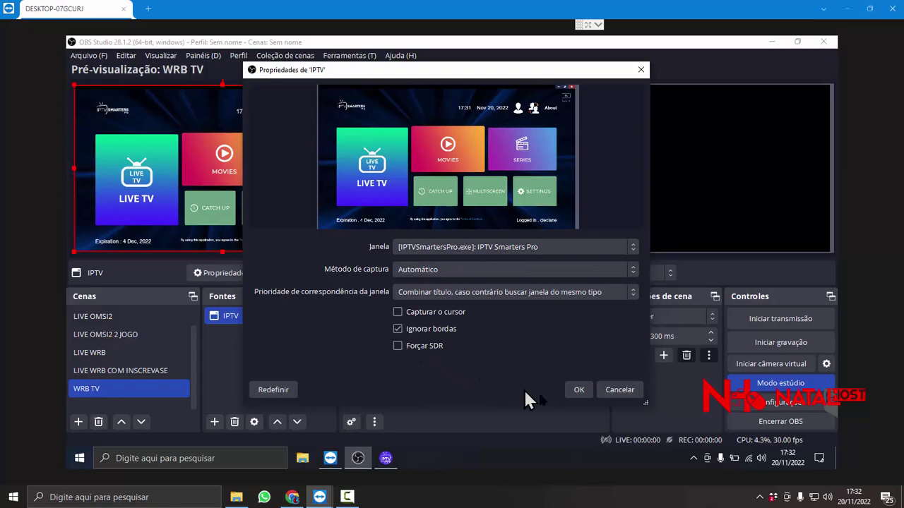
left_click(578, 389)
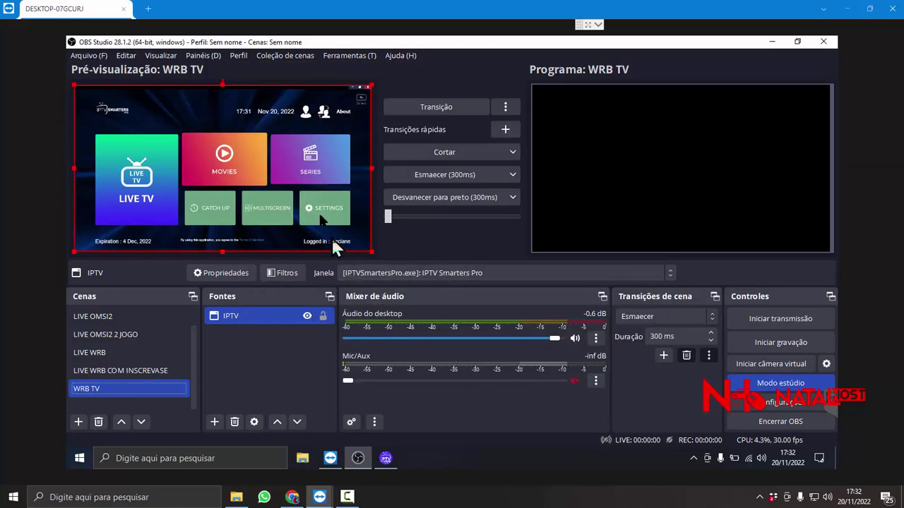
Apply a Transform option to the IPTV source in the preview and transition the scene to the program output
right_click(226, 185)
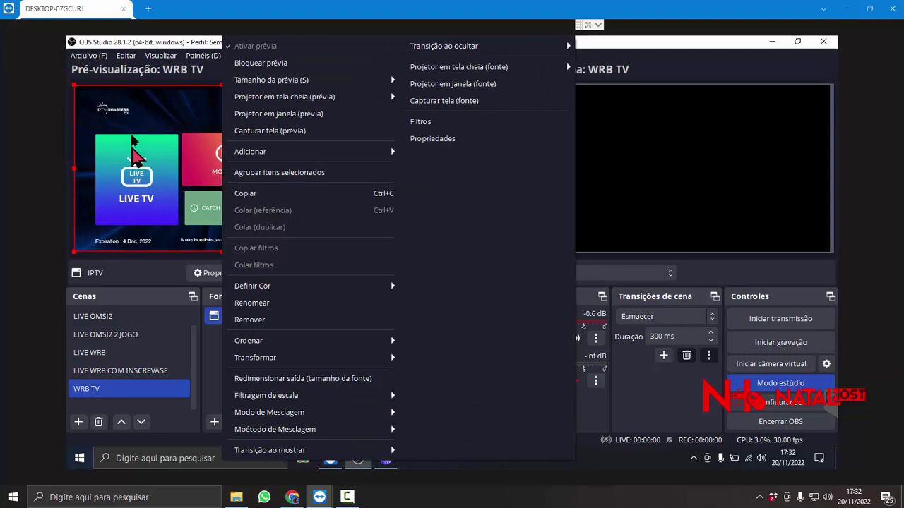
left_click(158, 164)
right_click(158, 164)
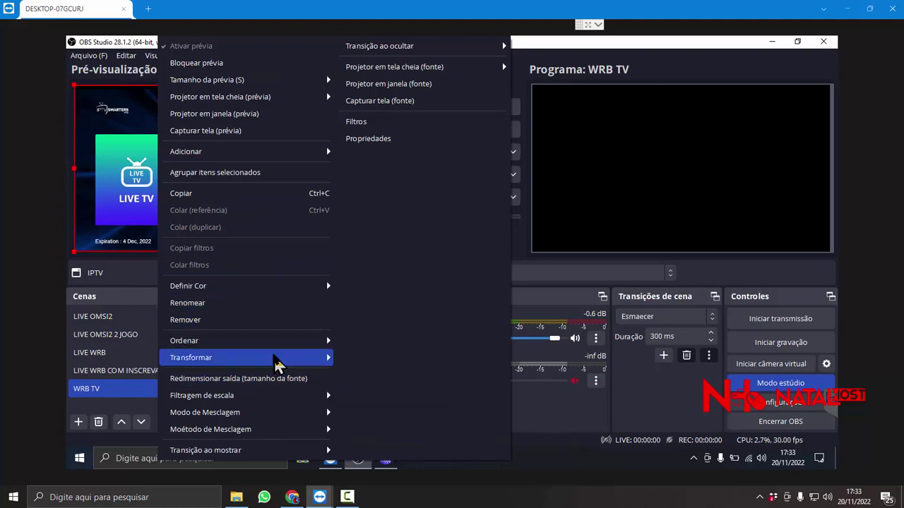
mouse_move(328, 358)
left_click(410, 410)
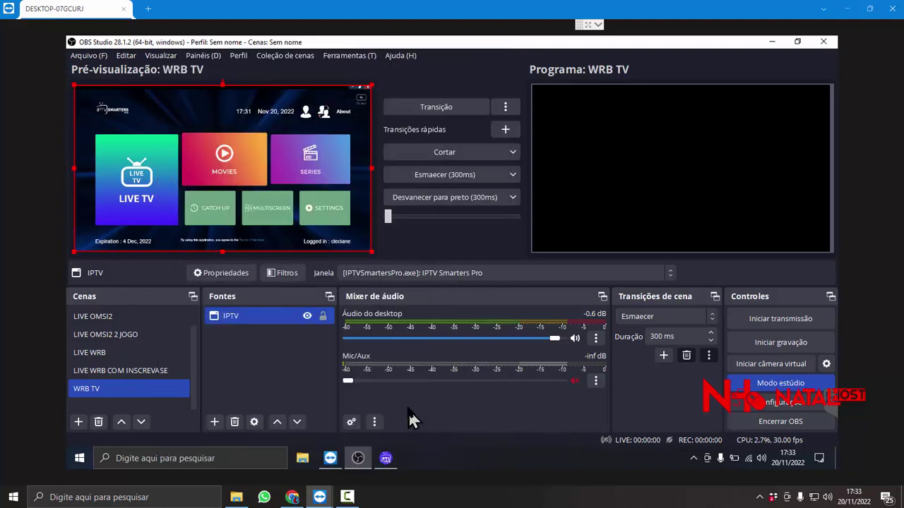
left_click(438, 110)
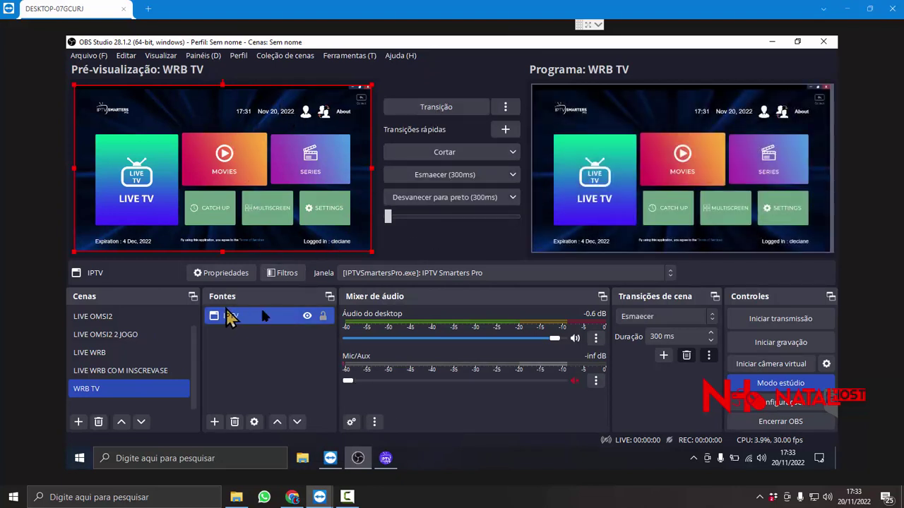
Add a new image source named WRBTV to the WRB TV scene
left_click(214, 422)
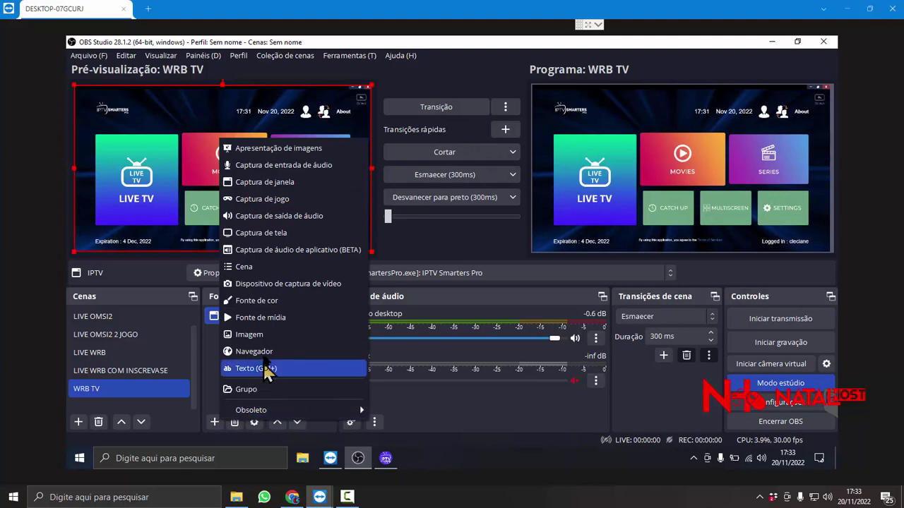
left_click(289, 335)
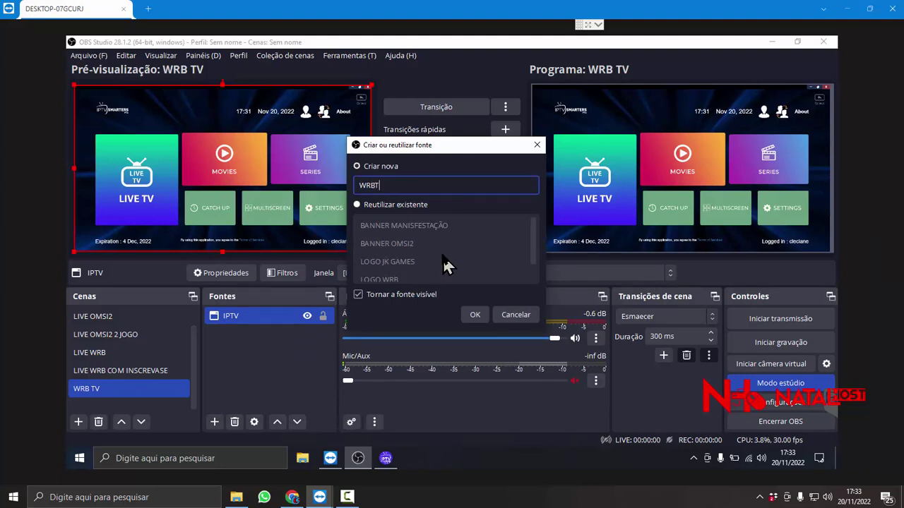
left_click(475, 317)
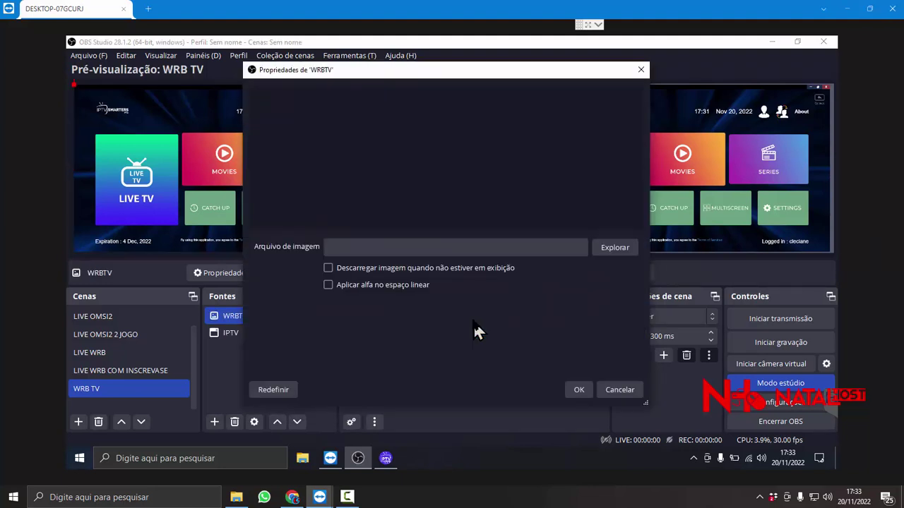
Load WEB-RADIO-BRASIL-YV-1024x663.png from the desktop folder (Área de Trabalho) as the WRBTV source's image file
left_click(608, 251)
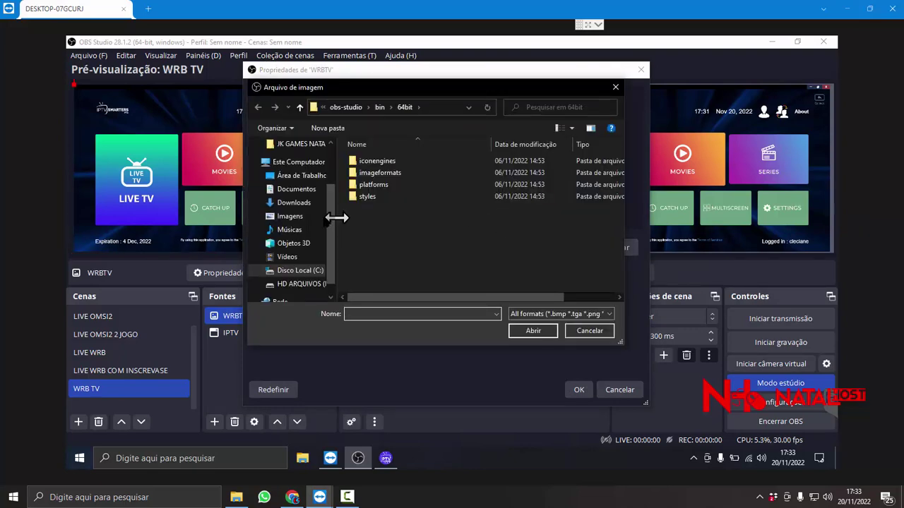
left_click(293, 176)
scroll(558, 261, "down", 2)
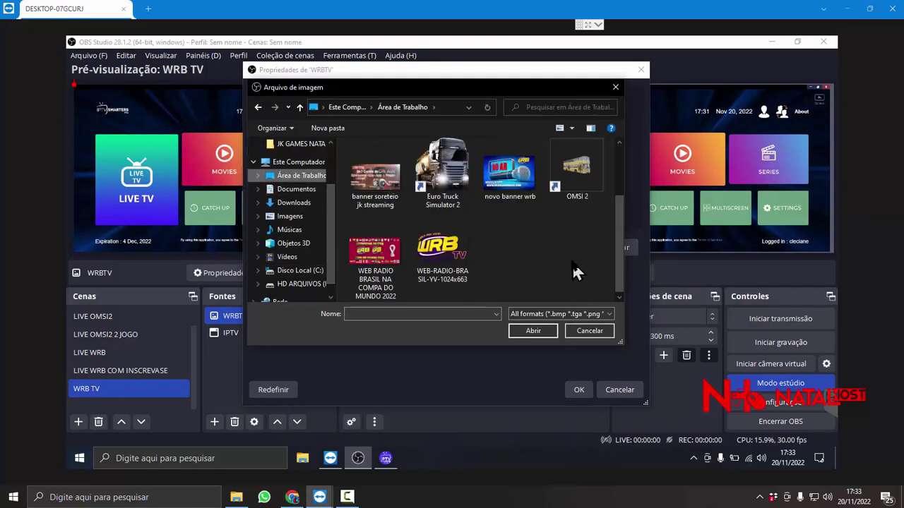
double_click(442, 254)
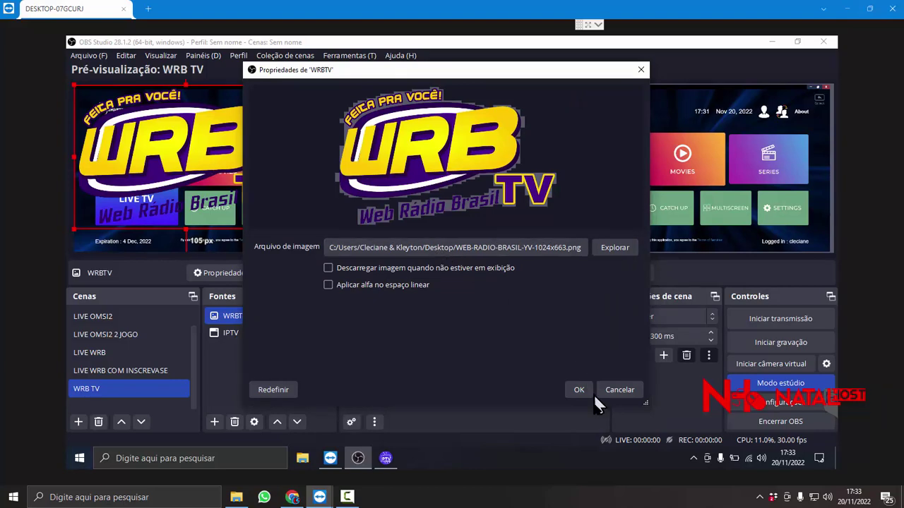
left_click(580, 390)
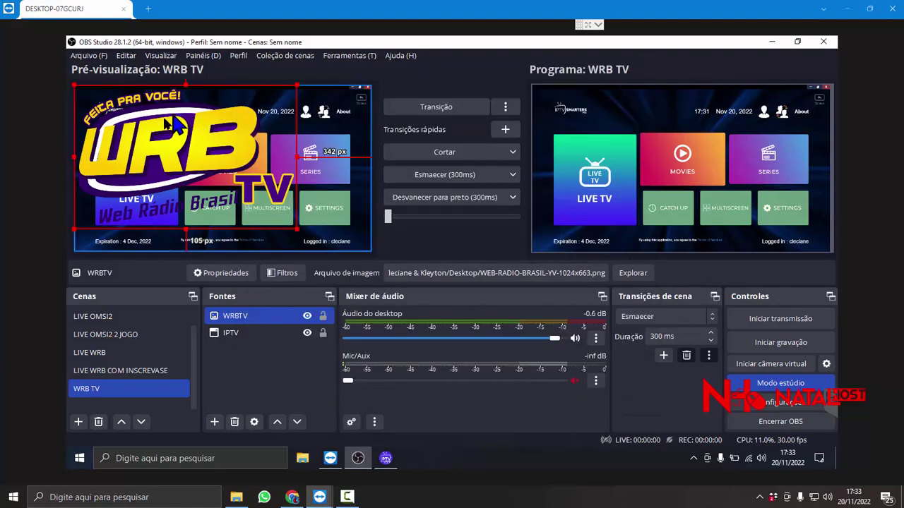
Shrink the WRBTV logo, place it about 28 px from the canvas's right edge and 42 px from its bottom, and transition it to program
left_click_drag(177, 126, 231, 156)
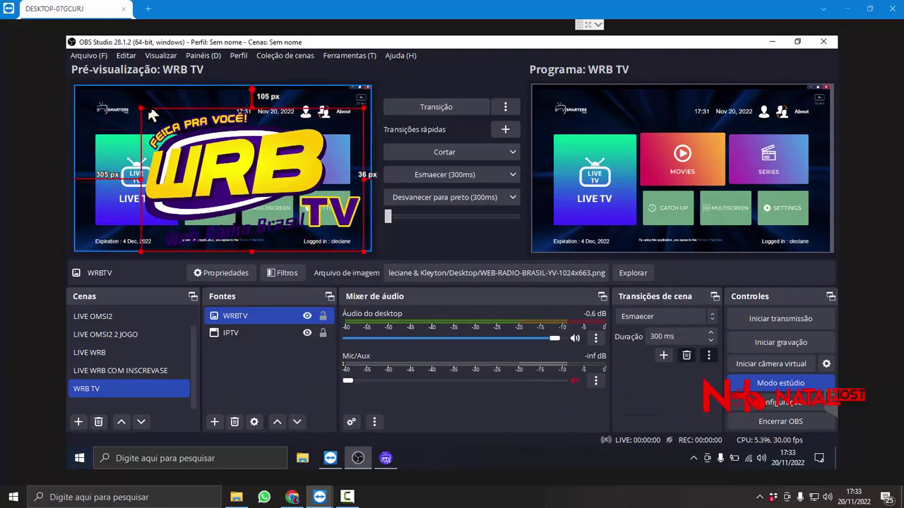
left_click_drag(139, 106, 349, 199)
left_click_drag(333, 241, 333, 220)
left_click_drag(255, 242, 251, 231)
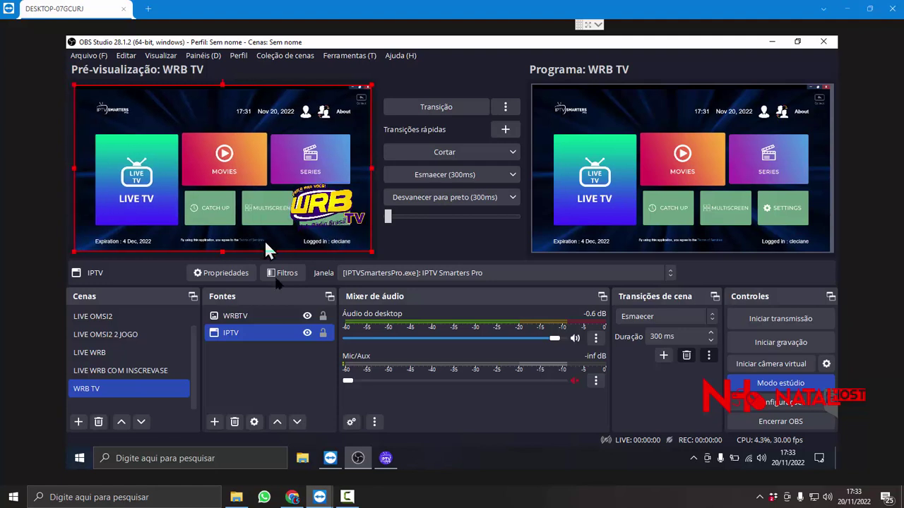
left_click(297, 316)
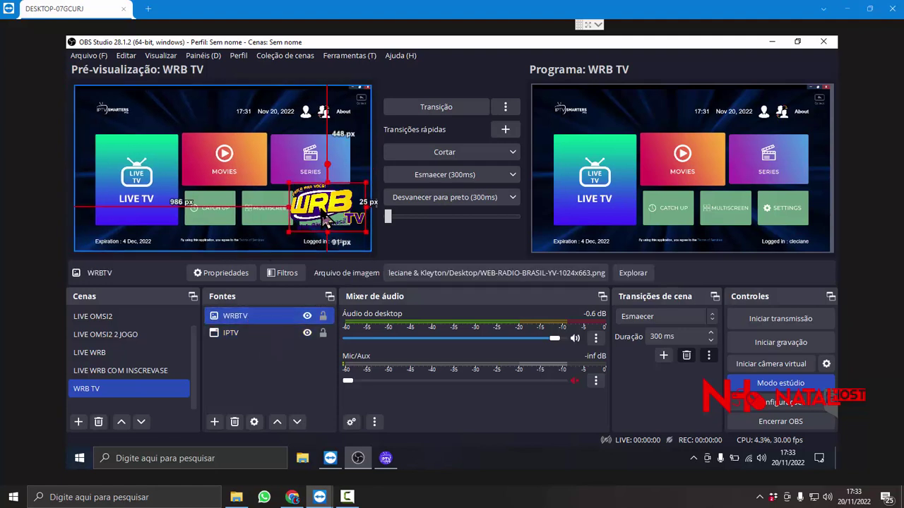
left_click_drag(324, 216, 338, 232)
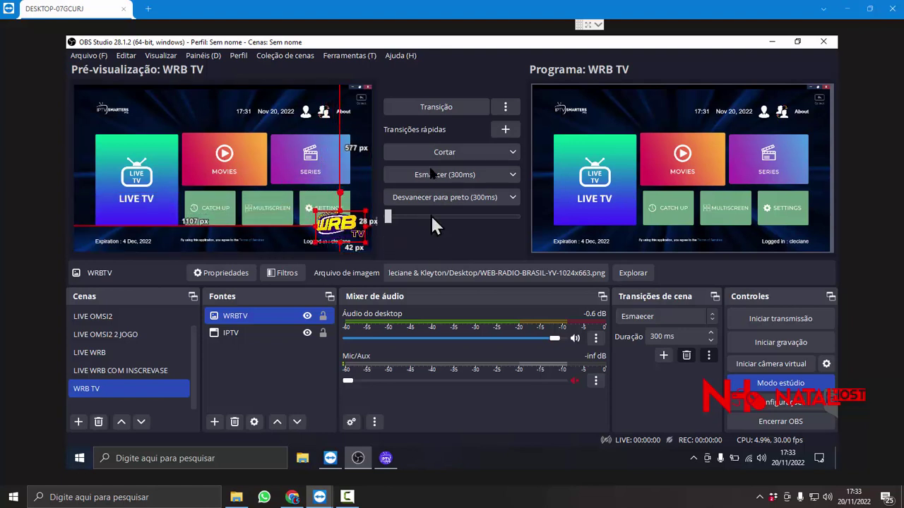
left_click(424, 114)
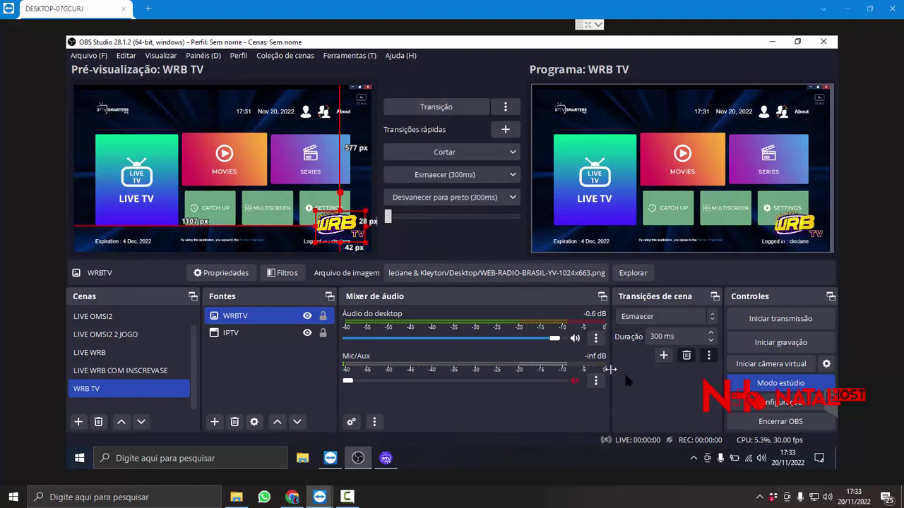
left_click(780, 404)
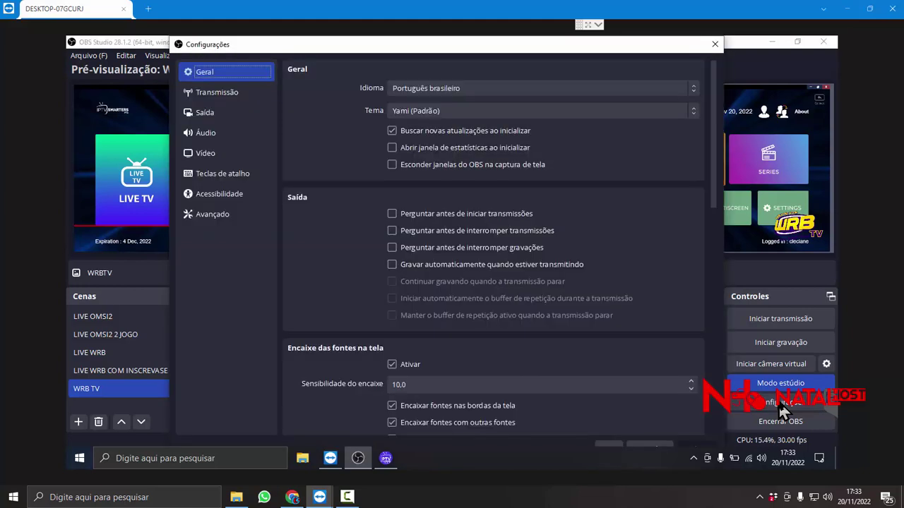
left_click(211, 99)
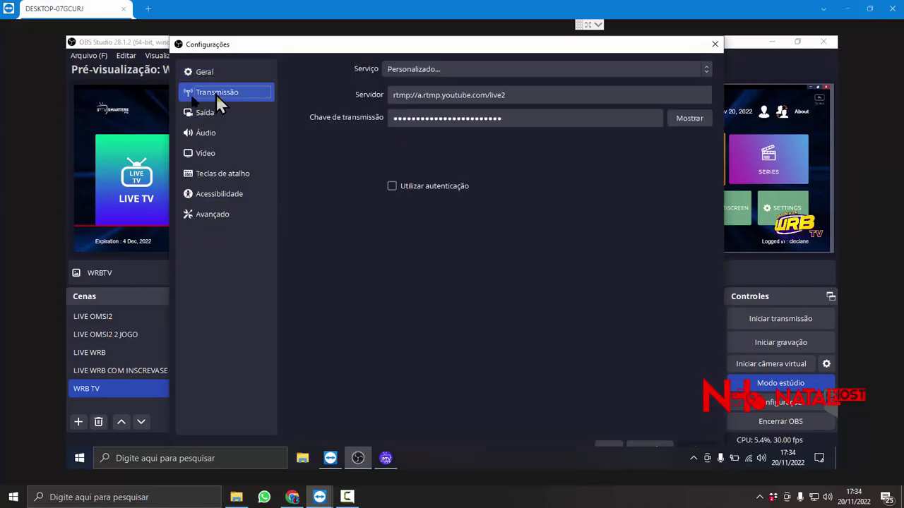
left_click(715, 44)
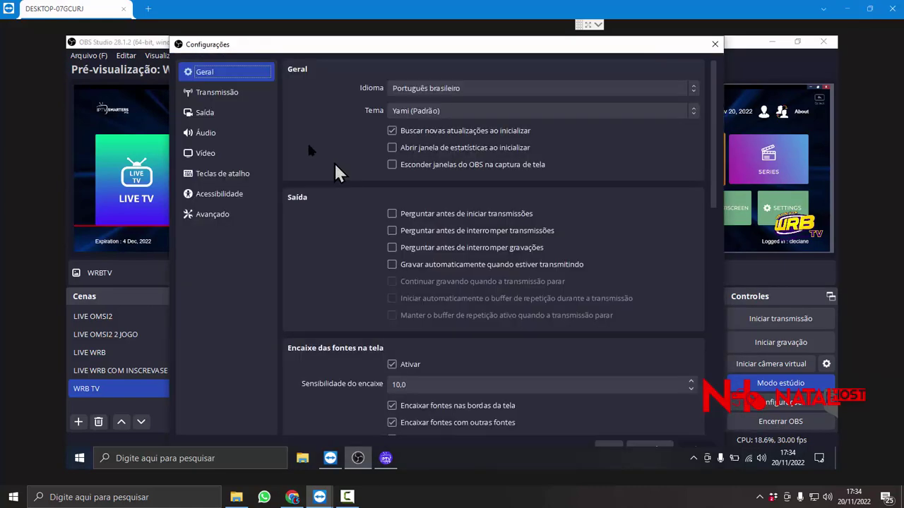
Enable authentication for the custom (Personalizado) service in the streaming settings
left_click(216, 93)
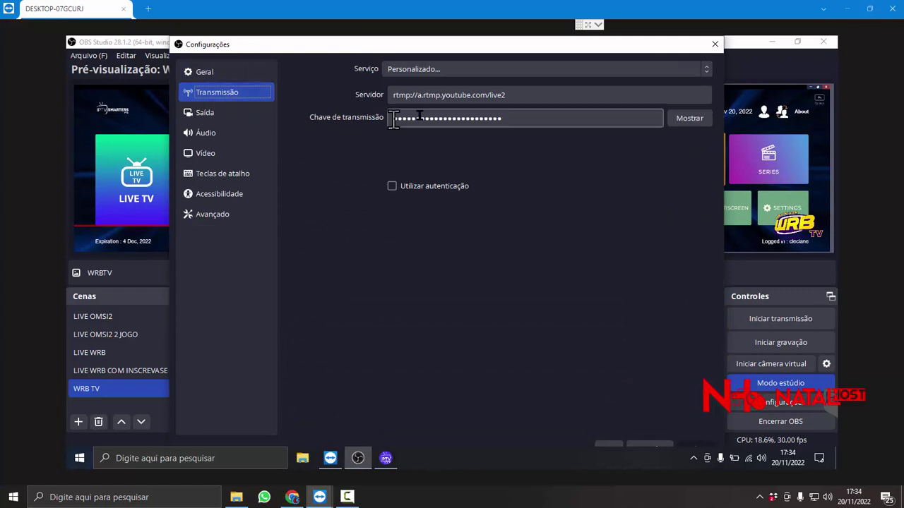
left_click(392, 187)
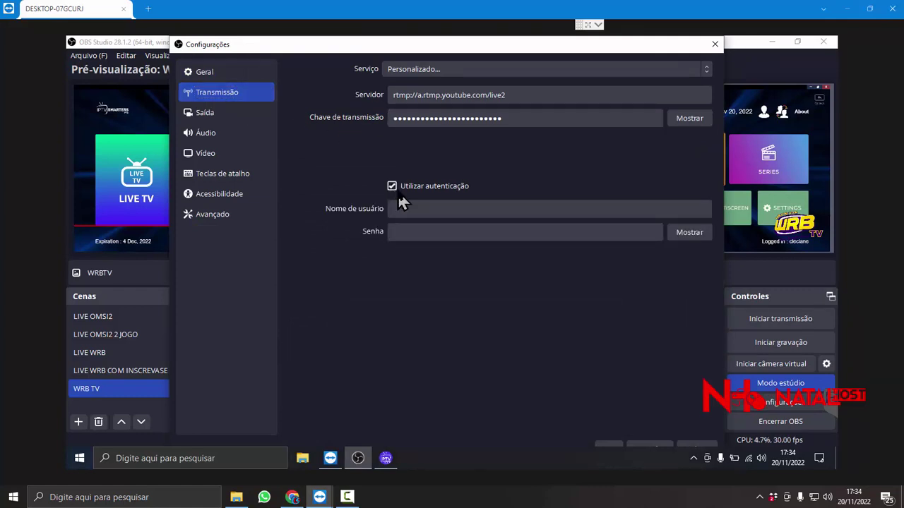
left_click(454, 68)
left_click(451, 72)
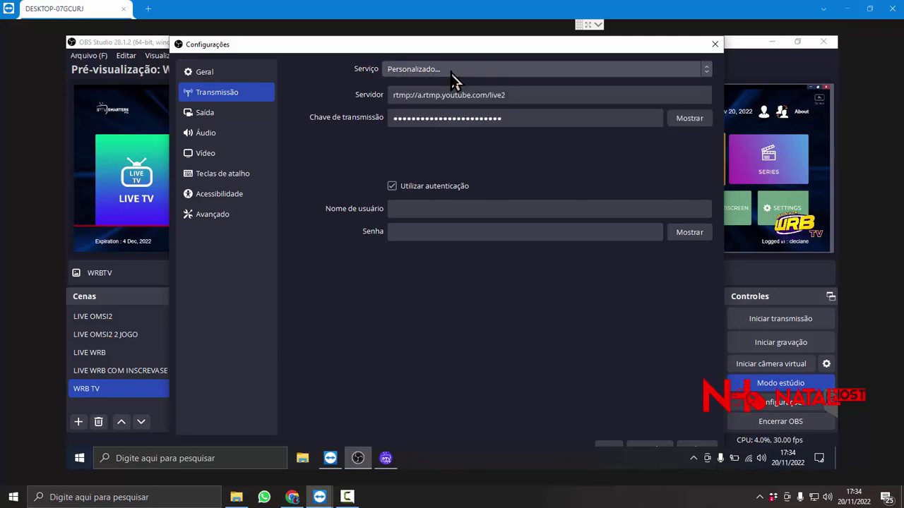
Clear the existing server address and stream key from the streaming settings
triple_click(514, 98)
key("BackSpace")
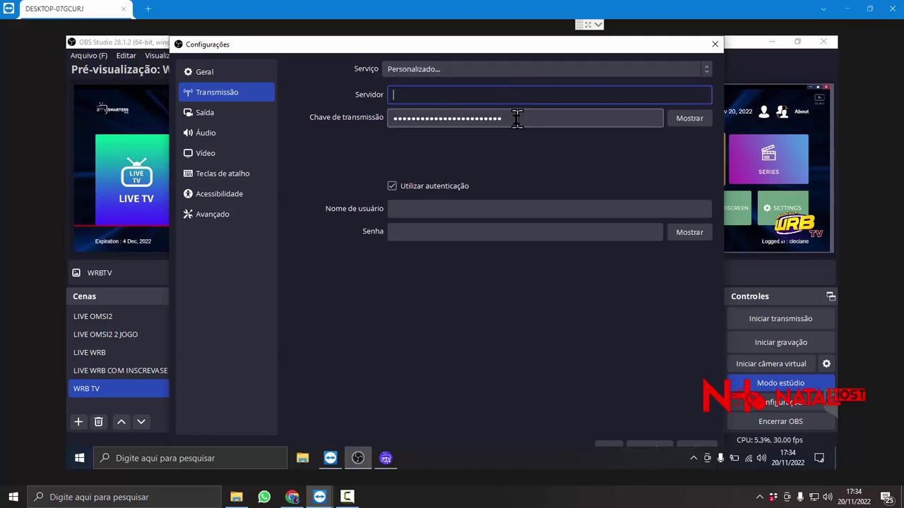
key("Tab")
key("BackSpace")
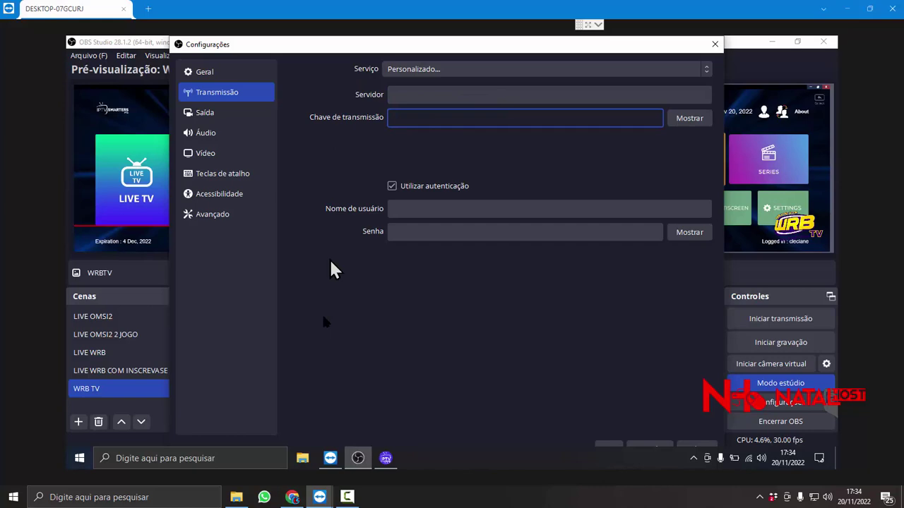
Switch to Chrome, open the voxtvhd streaming panel's connection data (Dados Conexão) and copy the RTMP server address
left_click(292, 497)
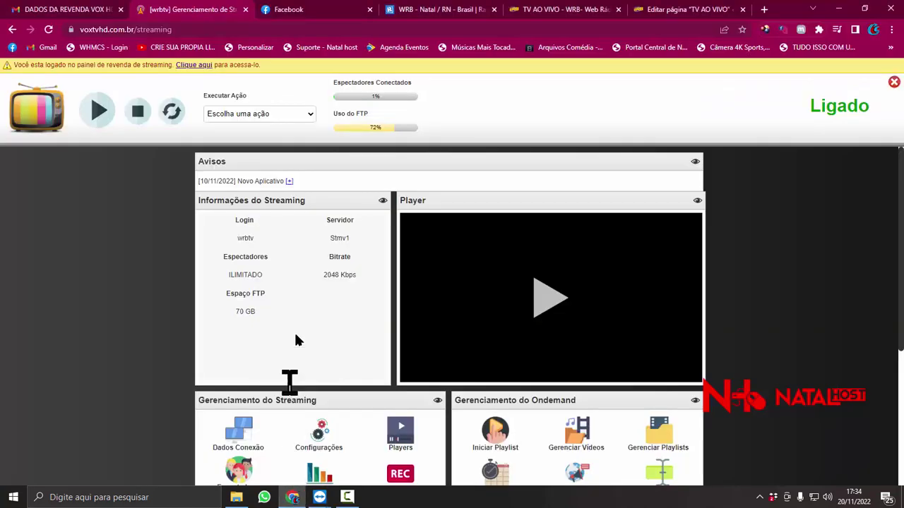
left_click(244, 449)
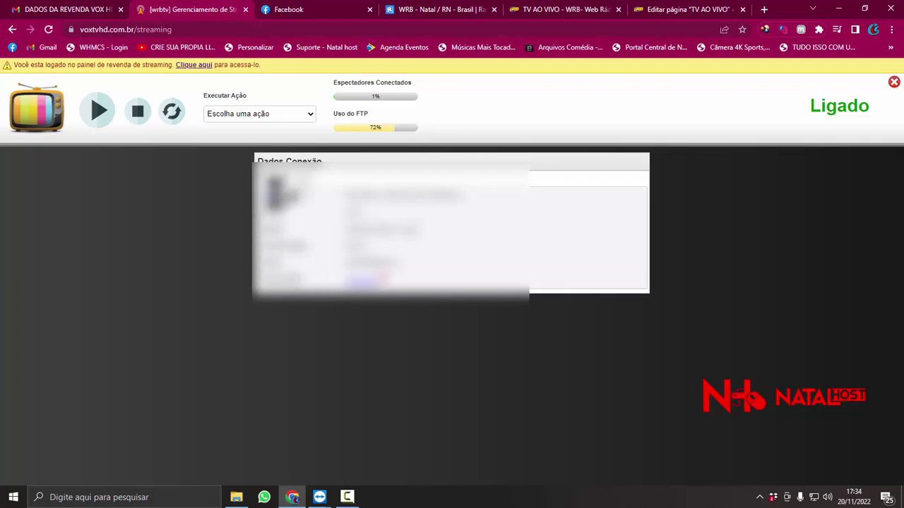
double_click(283, 195)
double_click(279, 212)
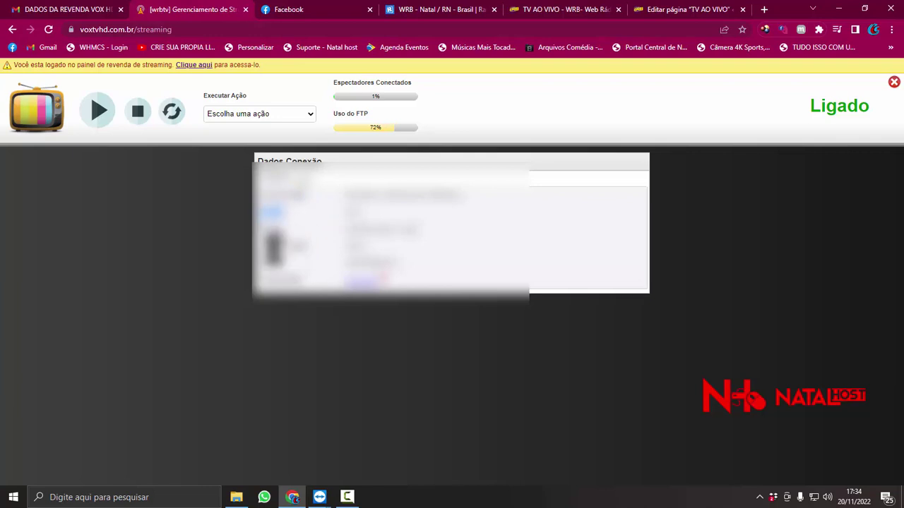
left_click(298, 246)
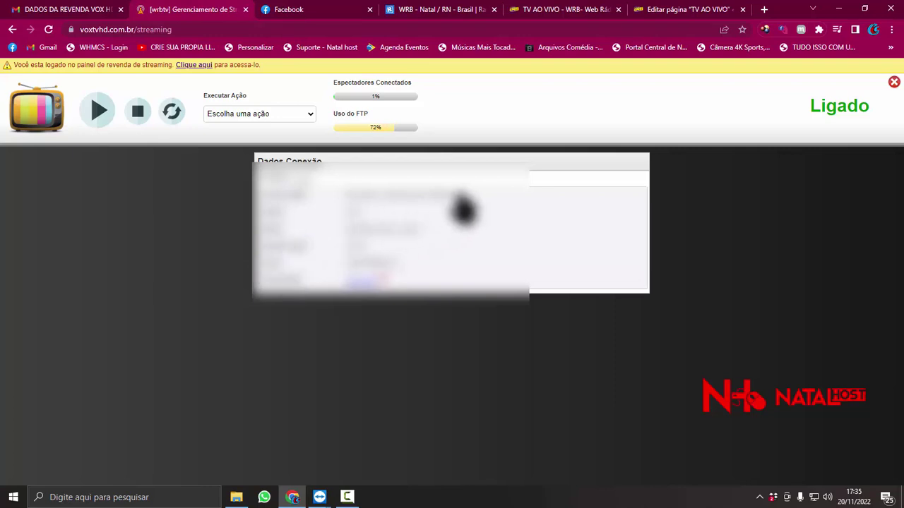
Return to the remote OBS session and set the streaming server to rtmp://stmv1.voxtvhd.com.br:1935/wrbtv
left_click(319, 497)
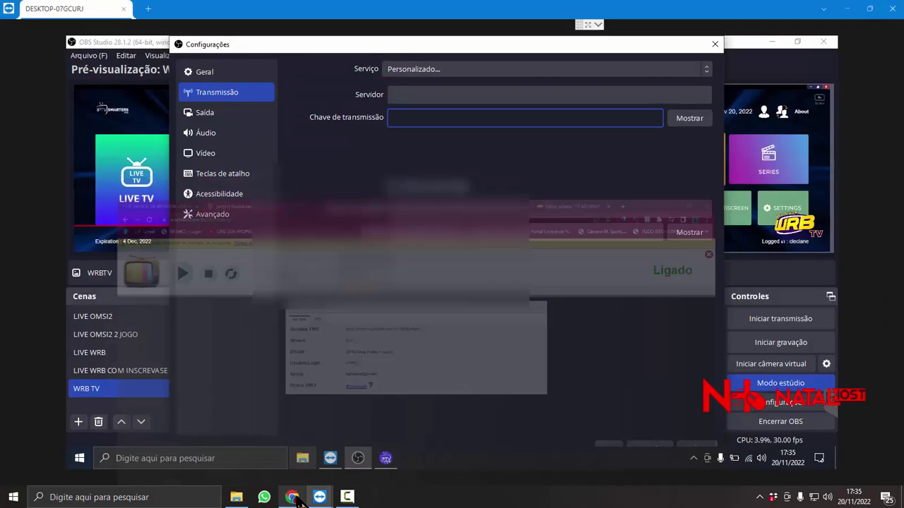
left_click(415, 94)
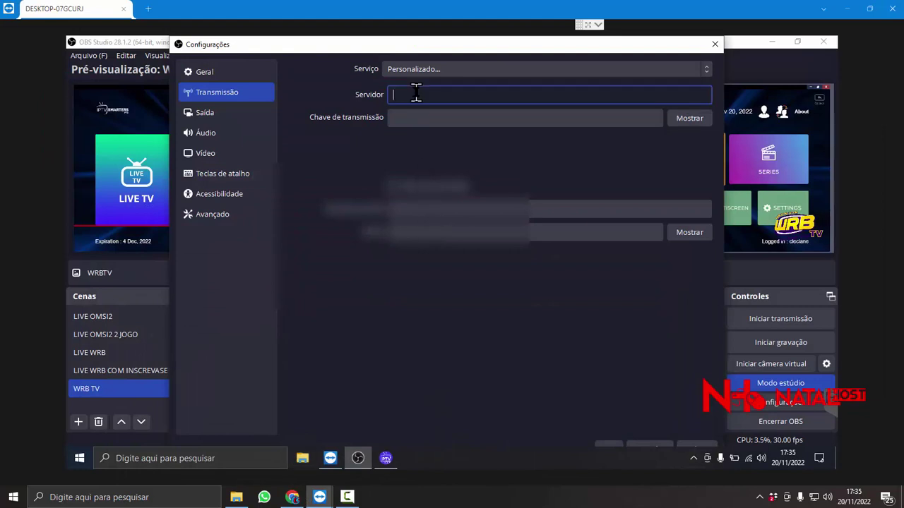
right_click(417, 96)
left_click(444, 177)
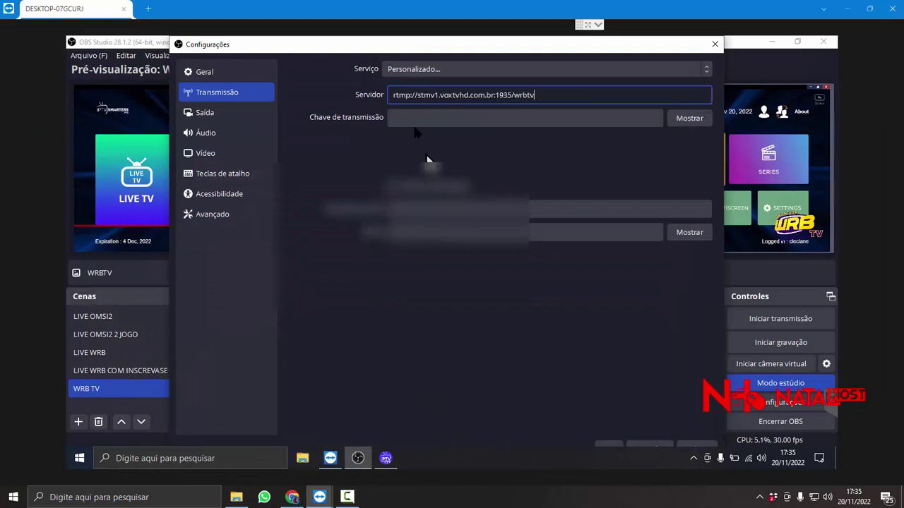
Check the connection data in Chrome and enter the stream key (Chave de transmissão) in OBS
left_click(292, 497)
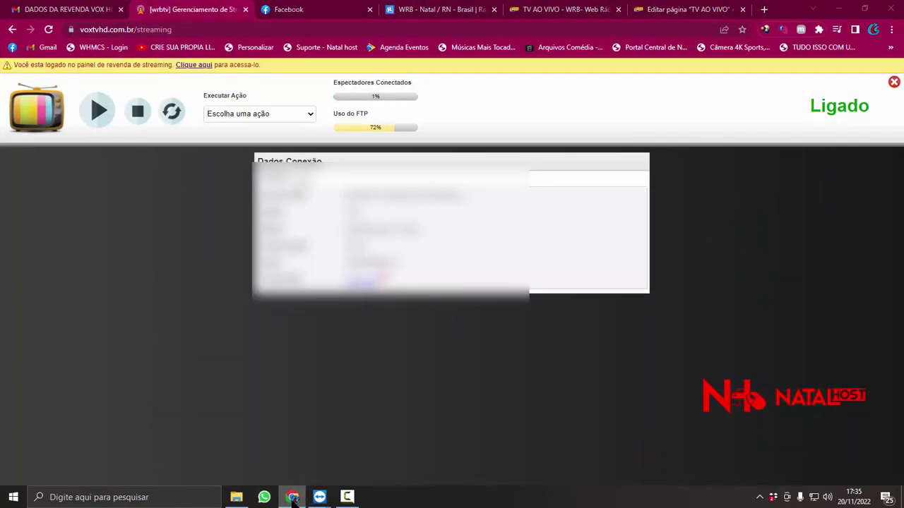
left_click(319, 497)
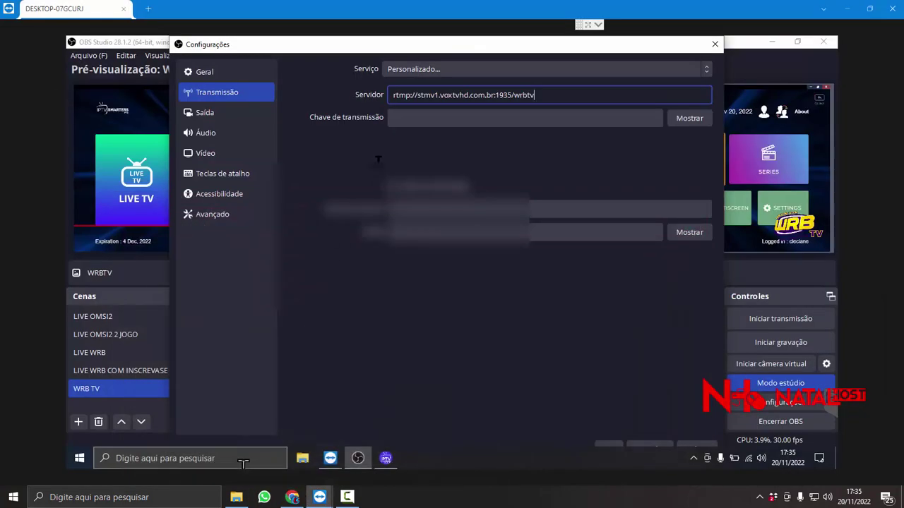
left_click(403, 119)
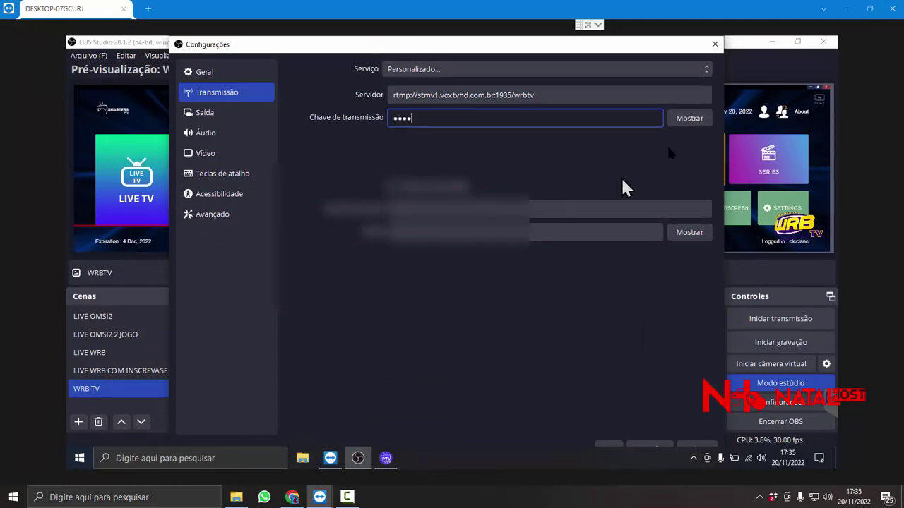
Look up the login in Chrome's connection data and enter the streaming username in the OBS authentication settings
left_click(292, 497)
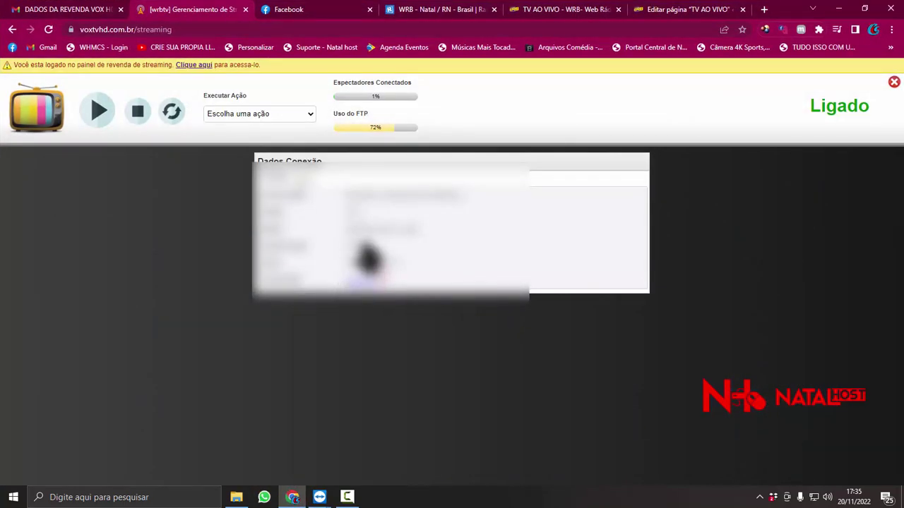
left_click(291, 497)
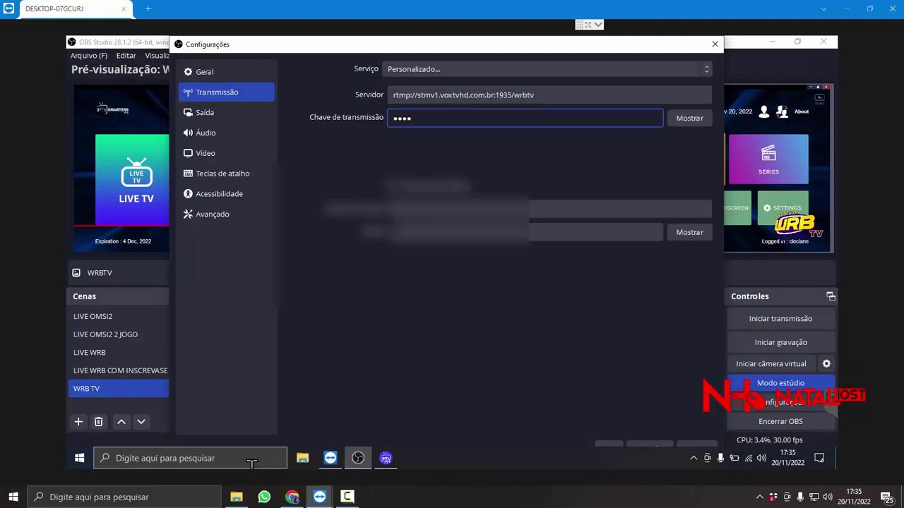
left_click(459, 209)
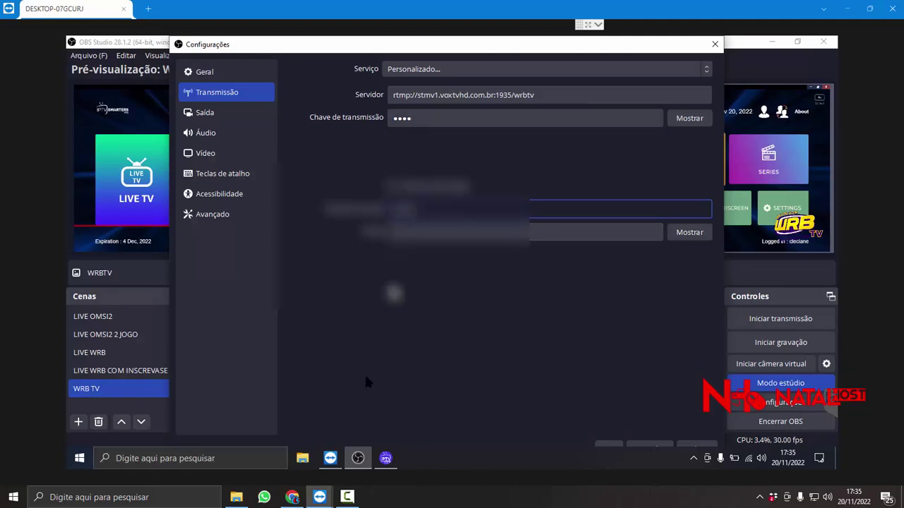
Copy the account password from Chrome's connection data and paste it as the authentication password in OBS
left_click(291, 498)
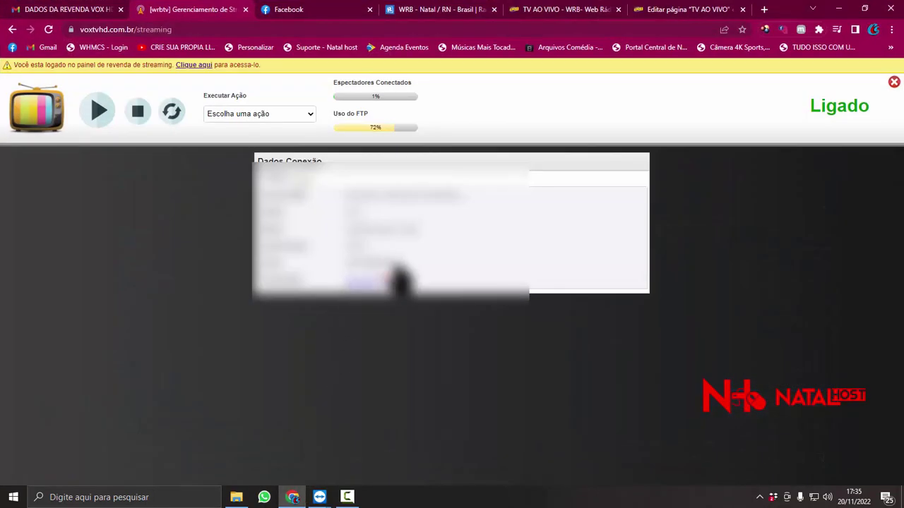
left_click(293, 497)
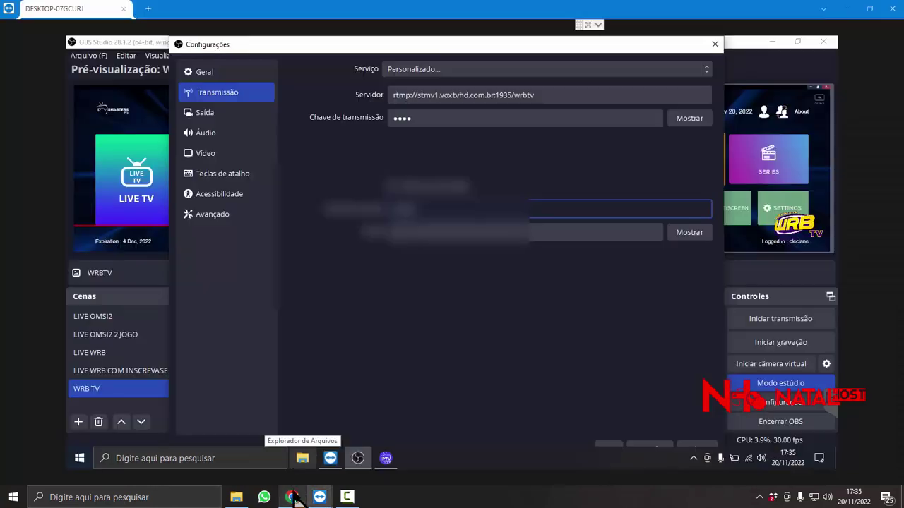
left_click(597, 232)
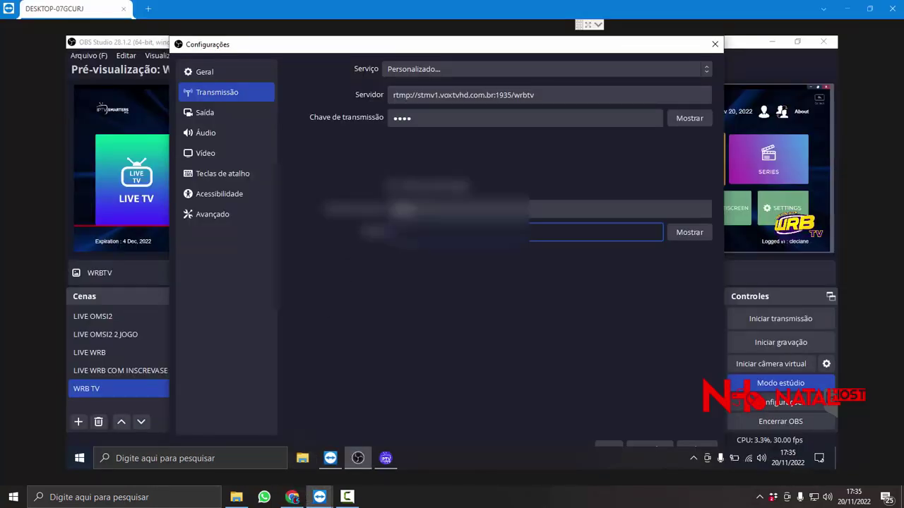
key("ctrl+v")
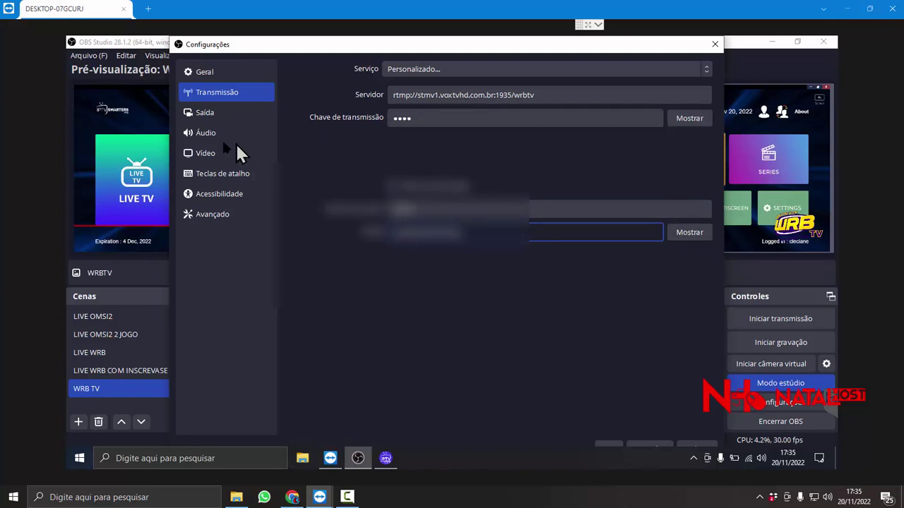
Open the output settings and examine the video bitrate and audio bitrate configured for streaming
left_click(231, 117)
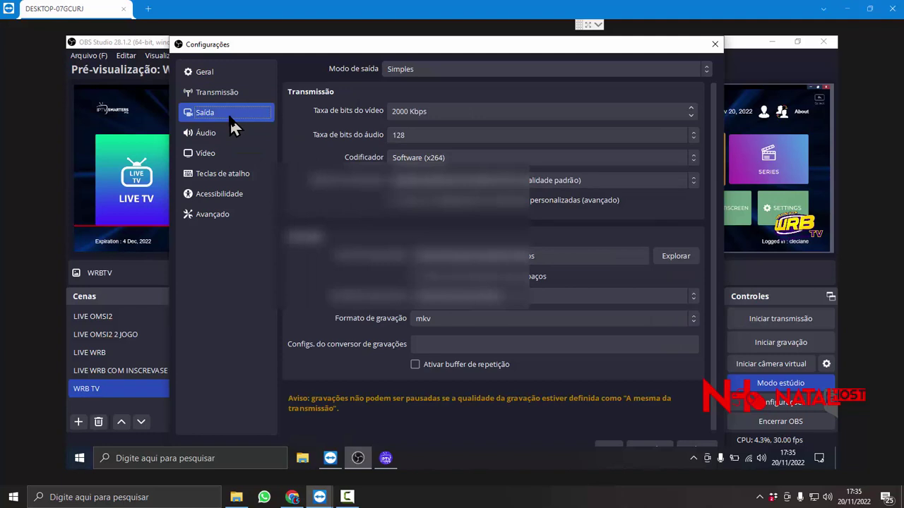
left_click_drag(440, 111, 363, 113)
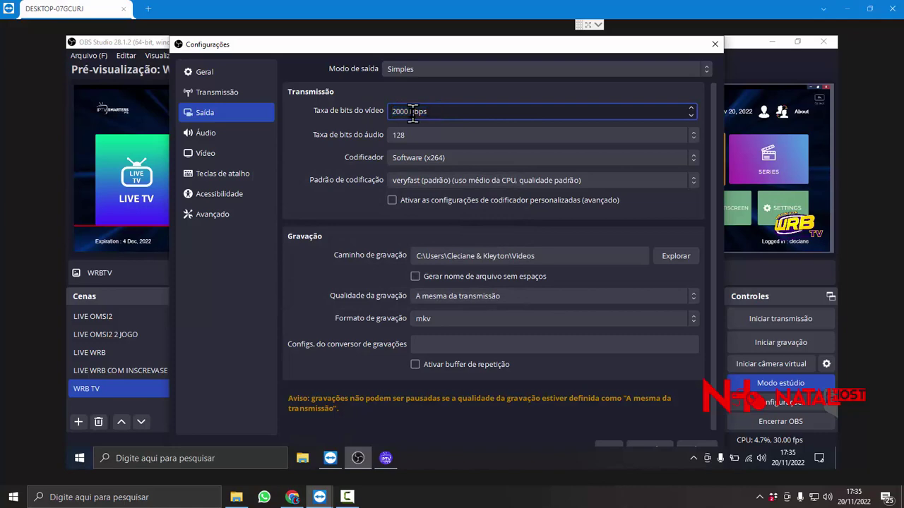
left_click_drag(412, 111, 385, 111)
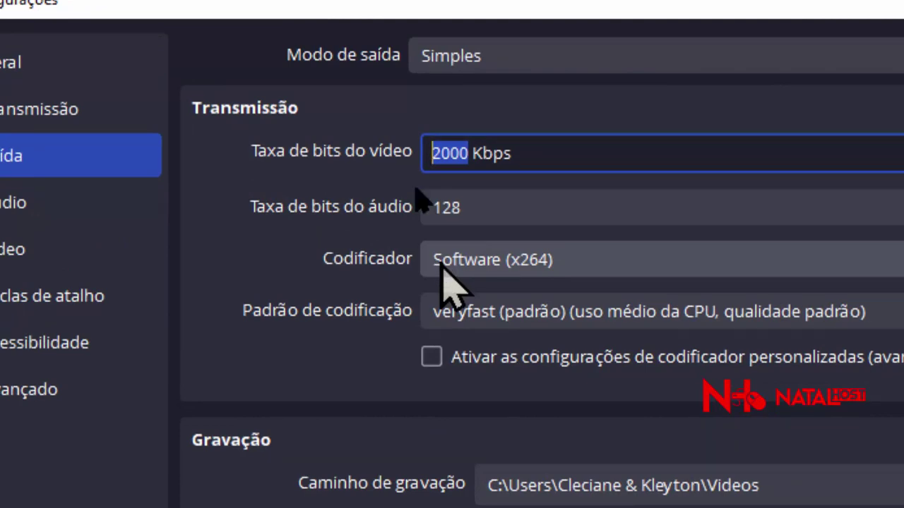
left_click(469, 154)
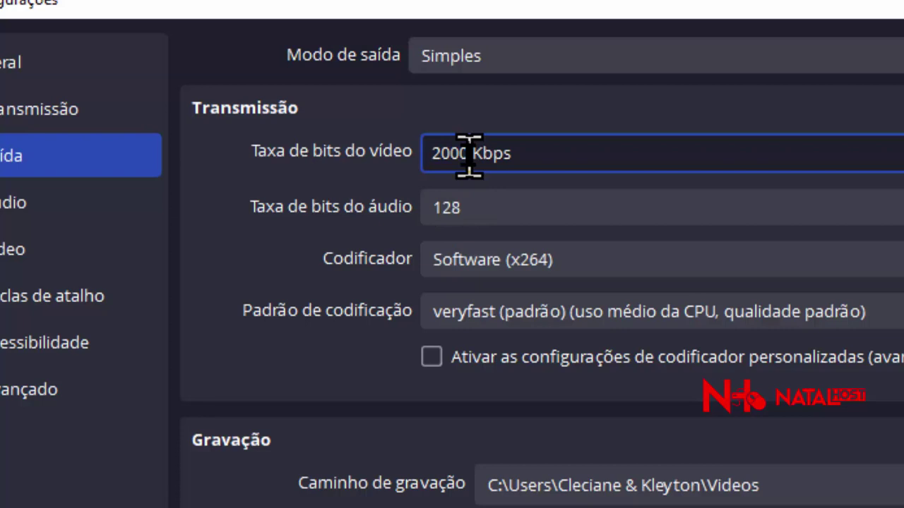
left_click_drag(469, 153, 418, 151)
double_click(541, 154)
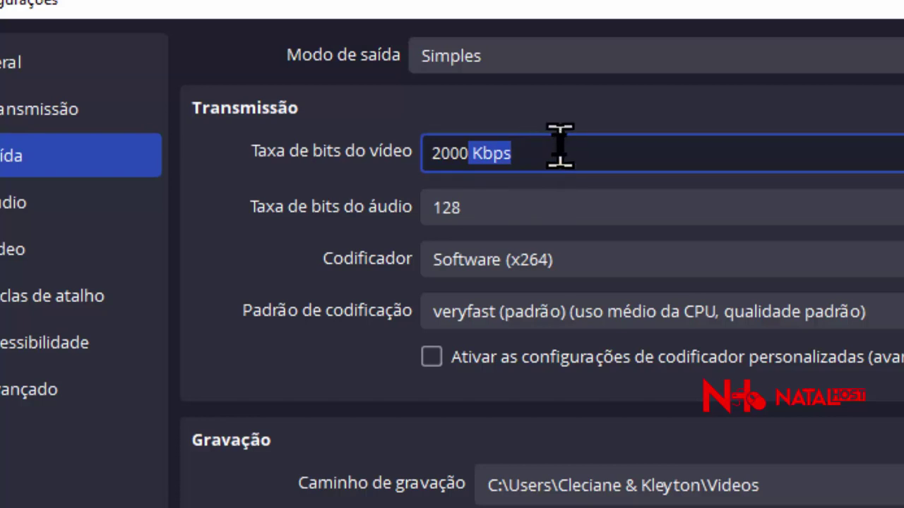
left_click(471, 217)
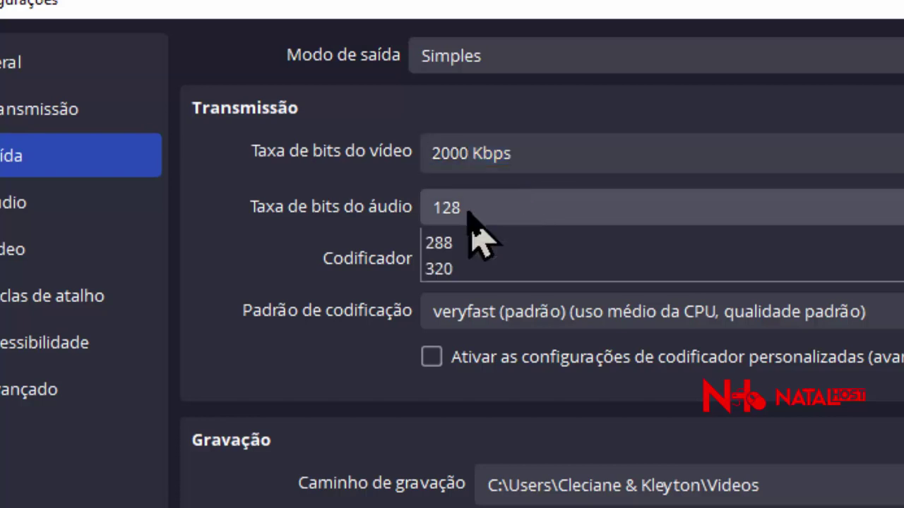
left_click(359, 221)
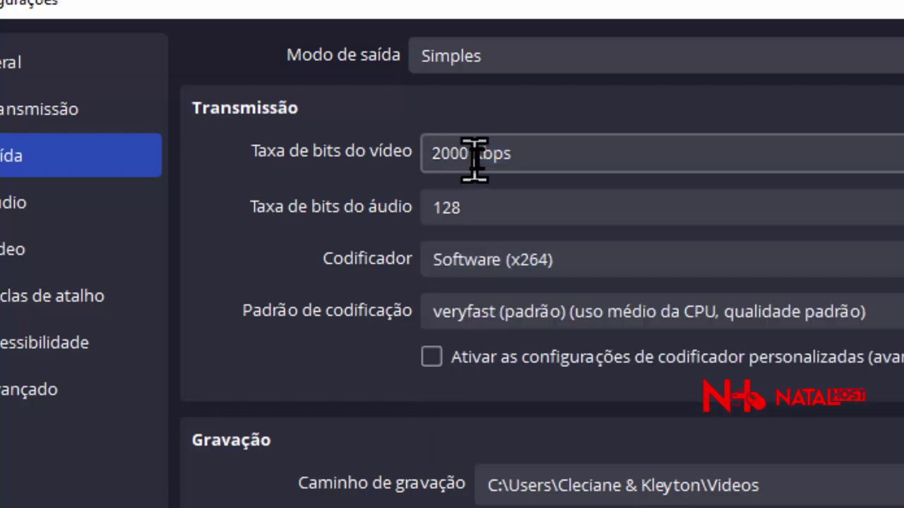
left_click_drag(474, 156, 419, 149)
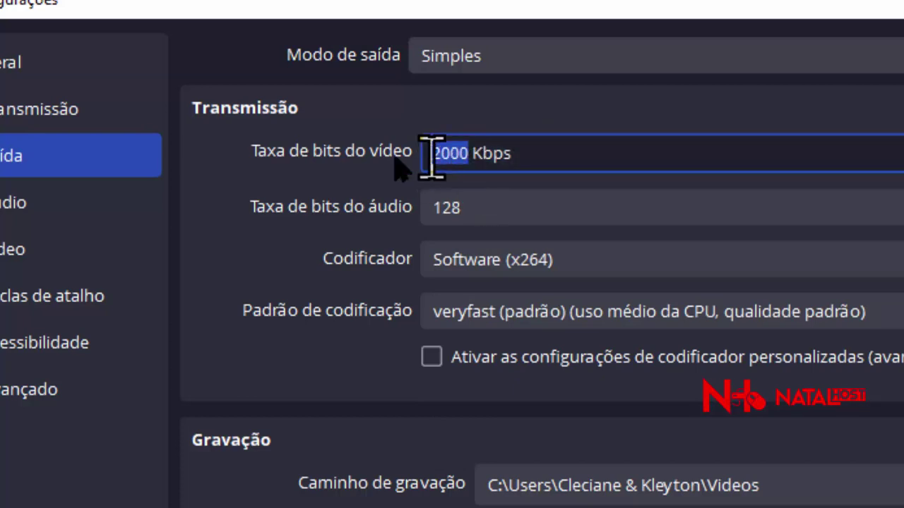
left_click(459, 156)
left_click_drag(473, 155, 423, 145)
left_click(471, 156)
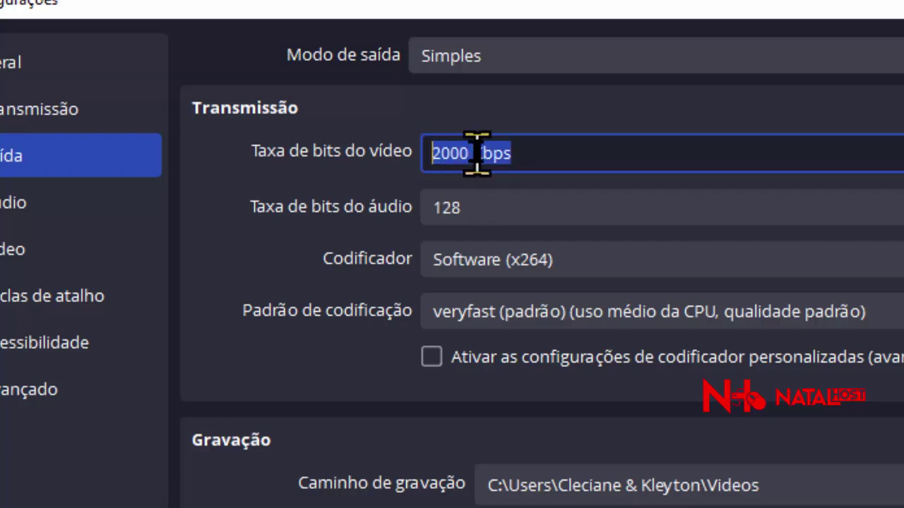
left_click_drag(478, 148, 422, 153)
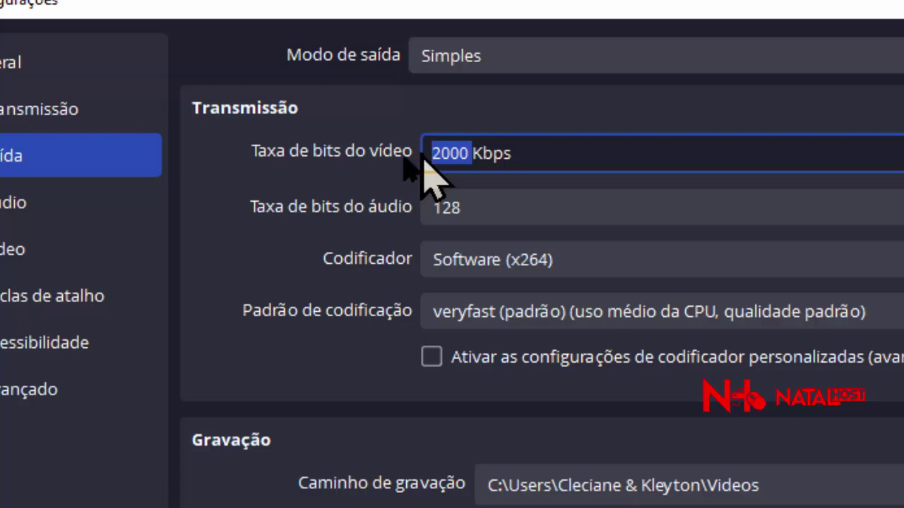
Set the streaming video bitrate to 1500 Kbps and the audio bitrate to 160
left_click(464, 149)
double_click(466, 151)
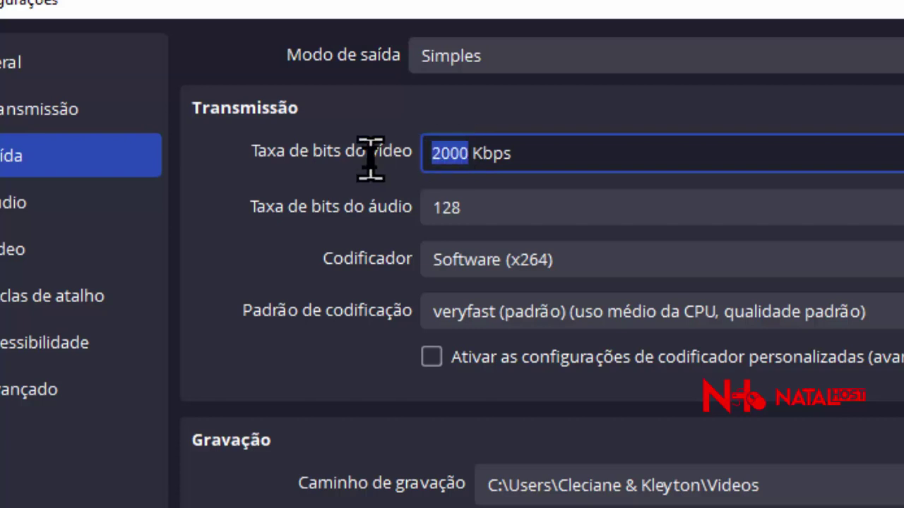
type("1")
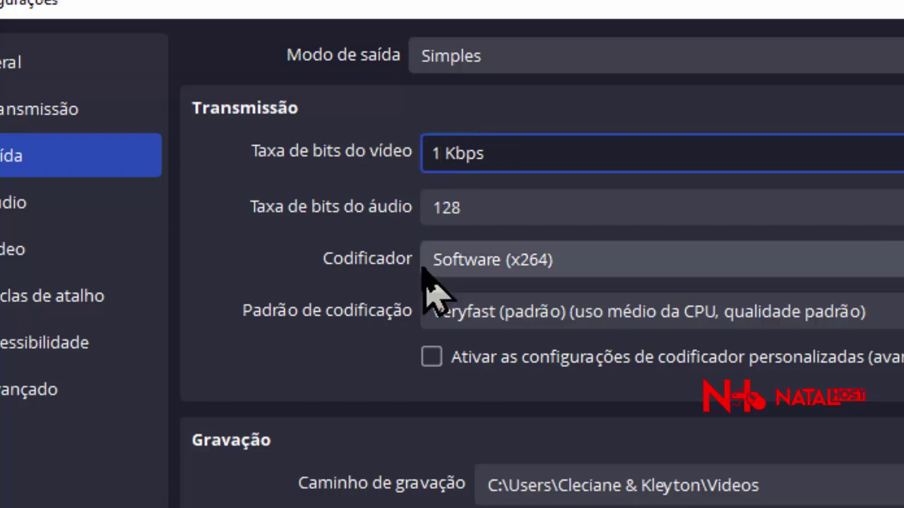
type("500")
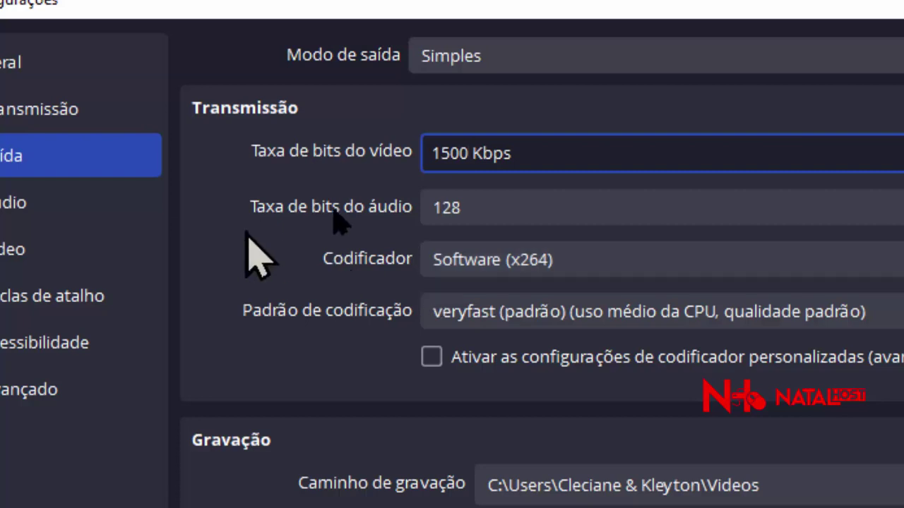
left_click(486, 213)
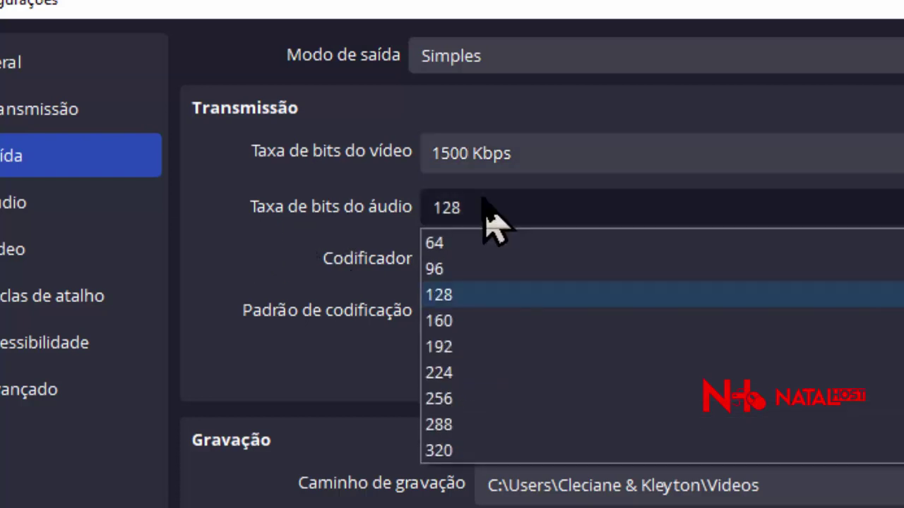
left_click(469, 326)
Change the streaming video bitrate to 1700 Kbps and the audio bitrate to 128
left_click(436, 155)
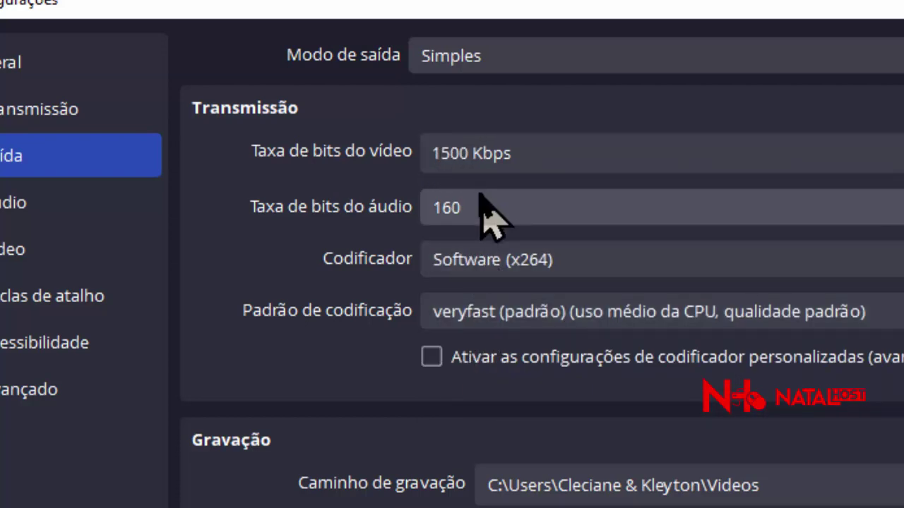
left_click(452, 154)
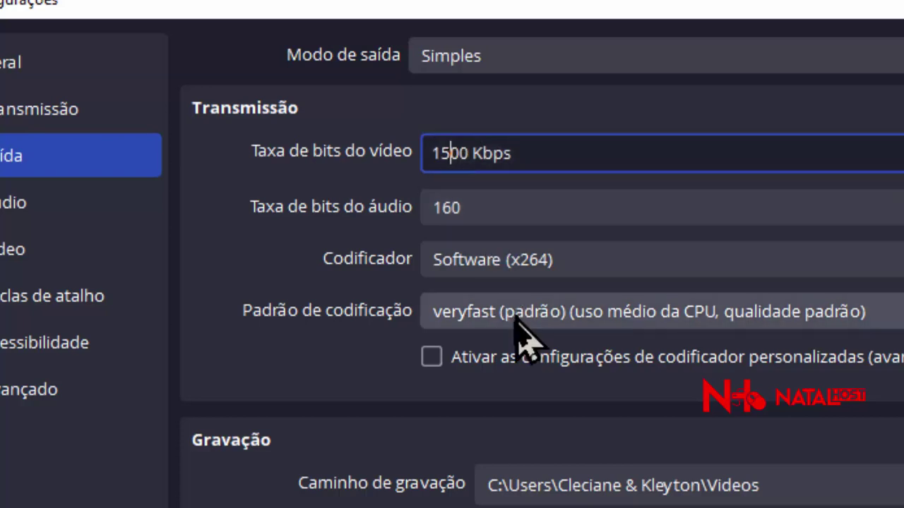
key("BackSpace")
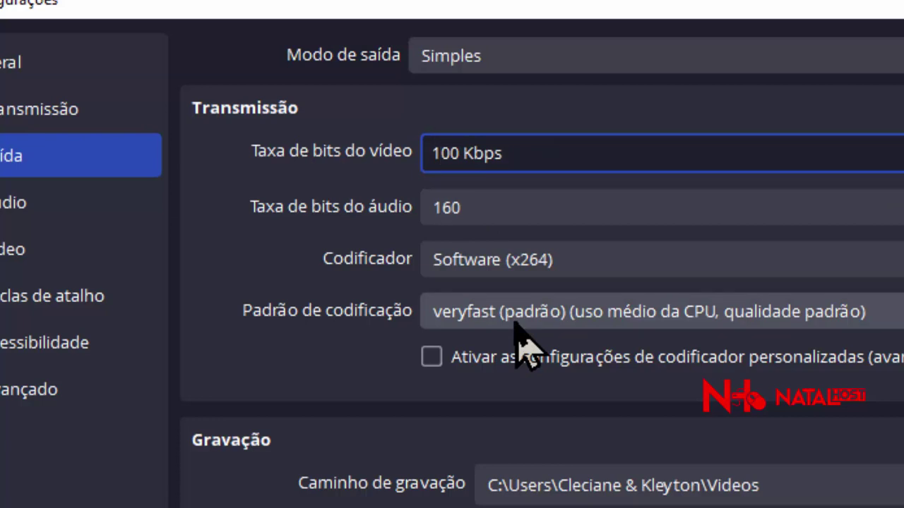
type("7")
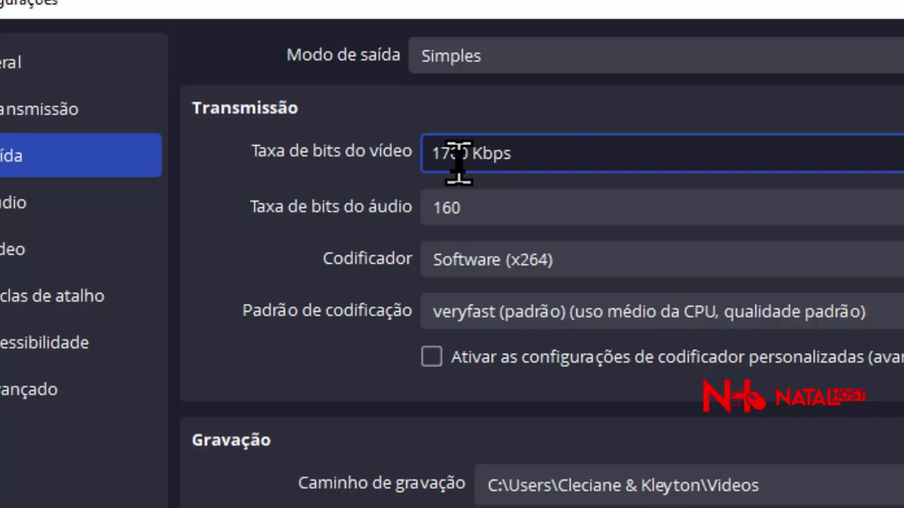
left_click_drag(458, 152, 384, 151)
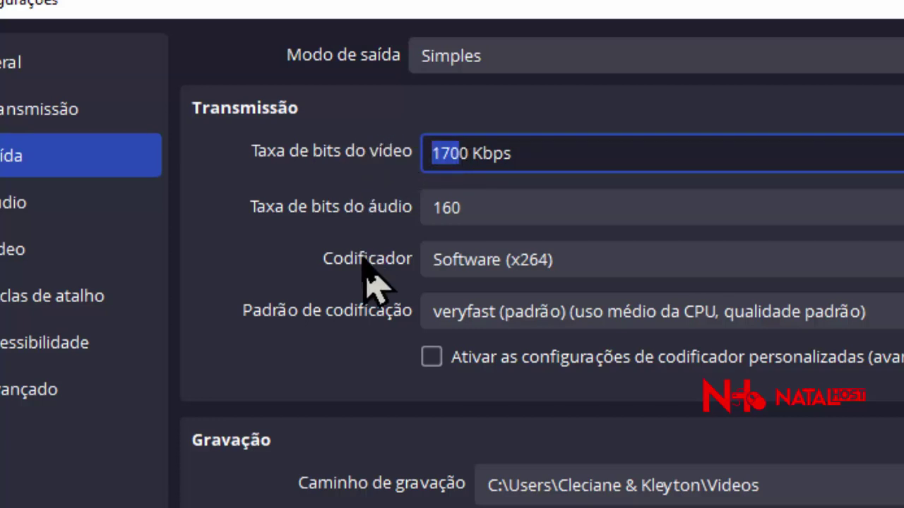
left_click(457, 152)
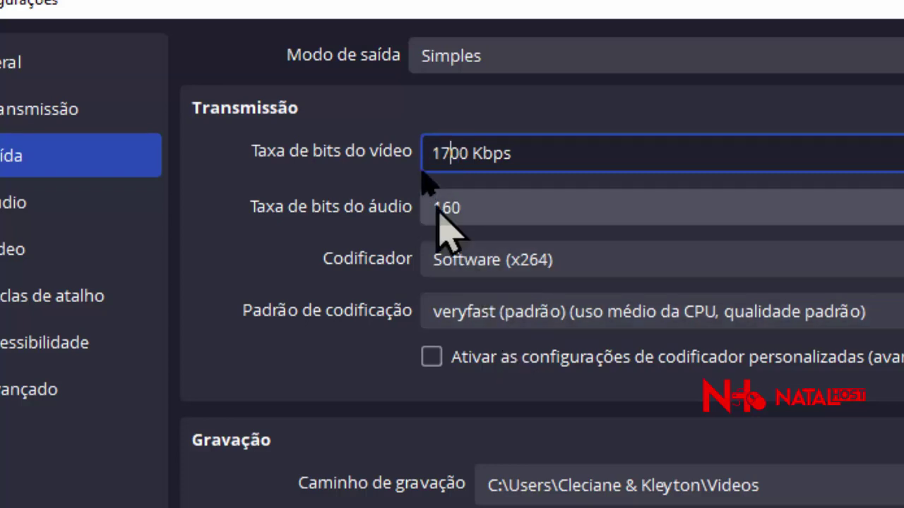
left_click(462, 217)
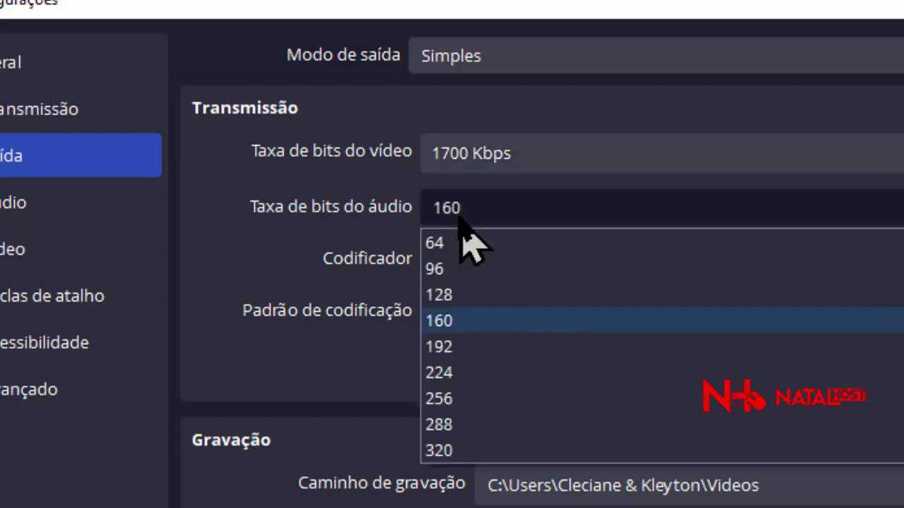
left_click(459, 296)
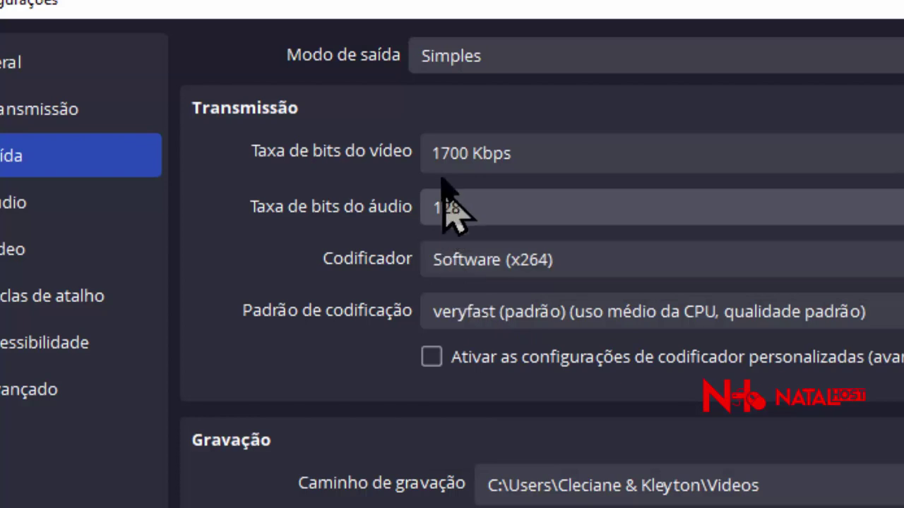
Lower the streaming video bitrate to 400 Kbps and check the available audio bitrate options, keeping 128
left_click(441, 151)
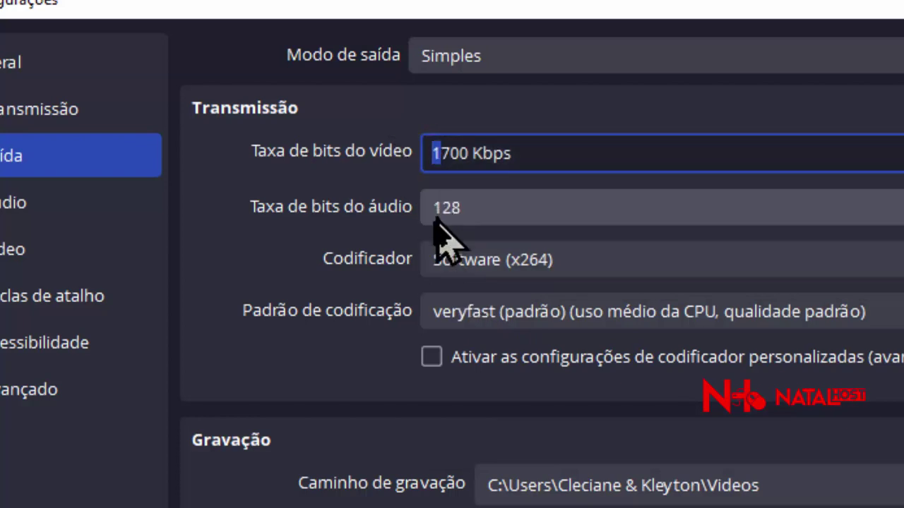
key("BackSpace")
left_click_drag(458, 154, 414, 178)
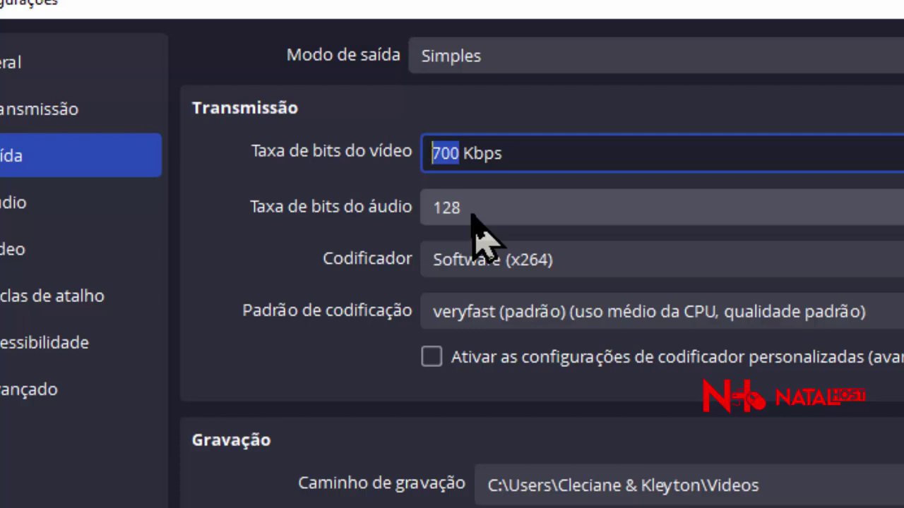
left_click(450, 155)
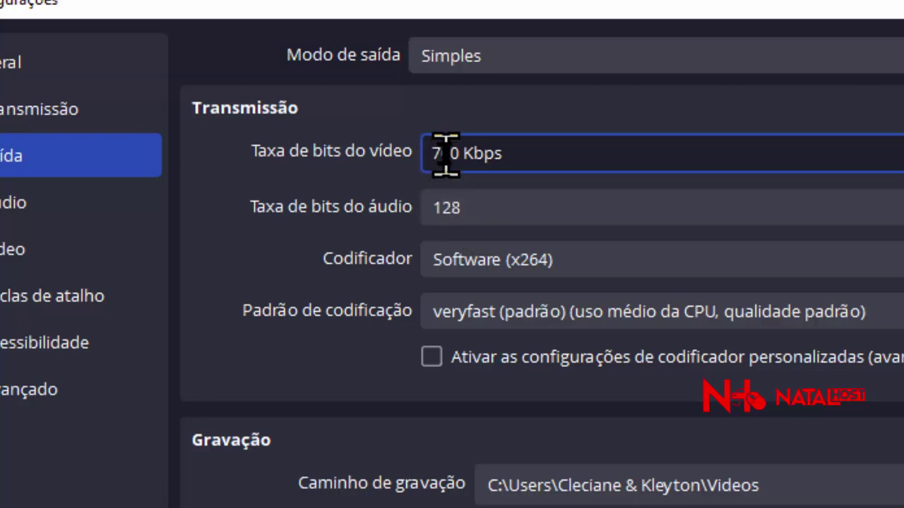
left_click_drag(445, 153, 416, 154)
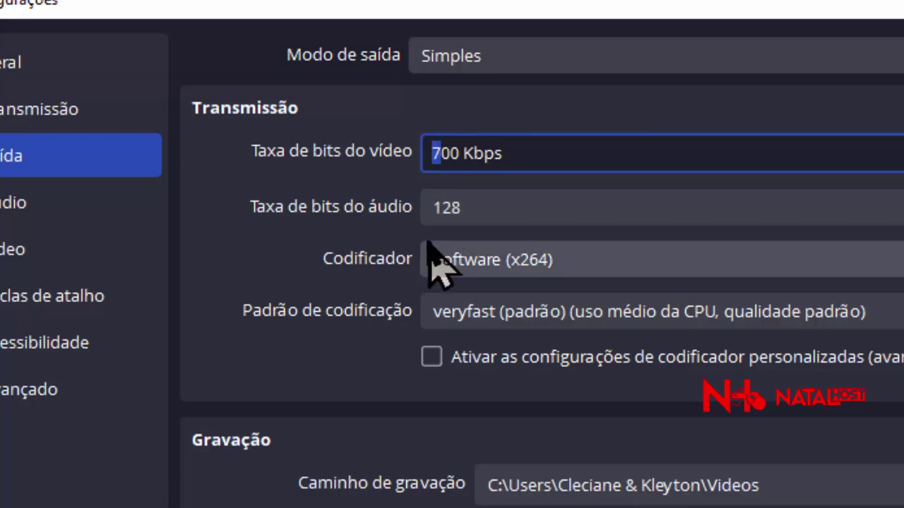
type("4")
left_click(502, 219)
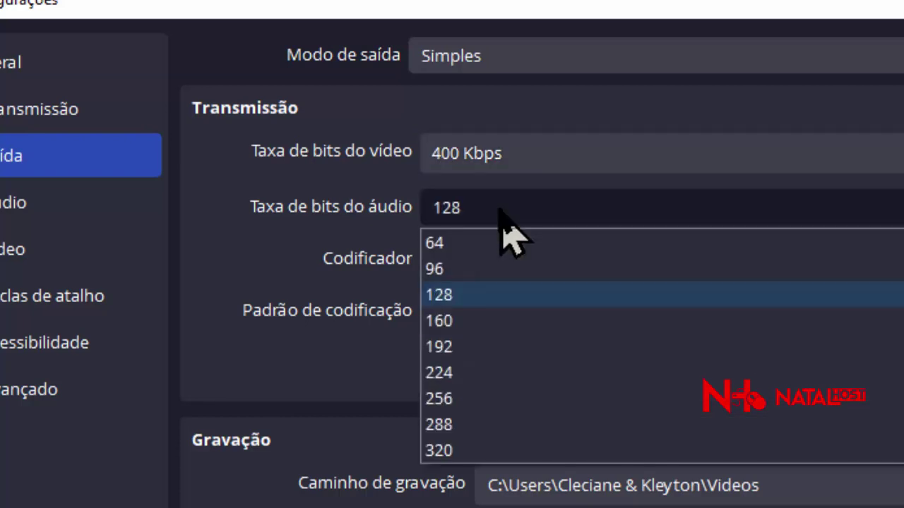
left_click(500, 210)
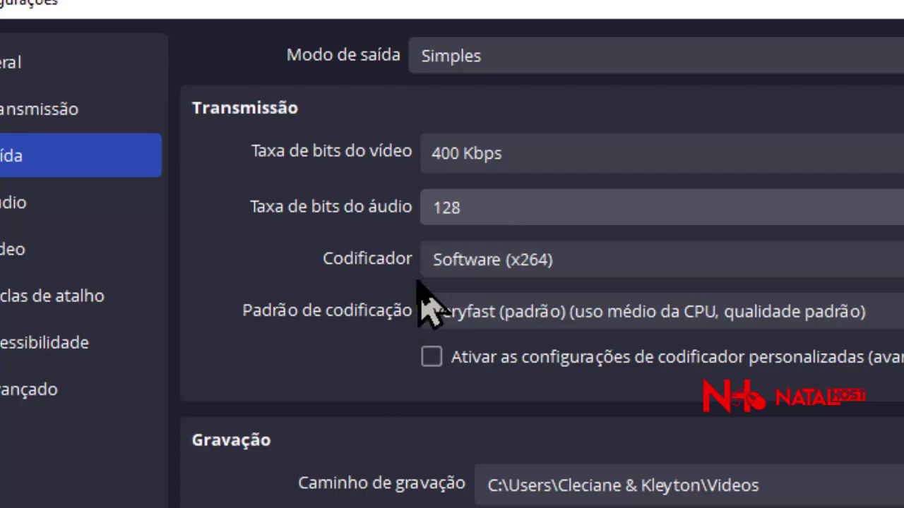
Set the video bitrate to 1700 Kbps and the audio bitrate to 160, and confirm the OBS settings
left_click(424, 150)
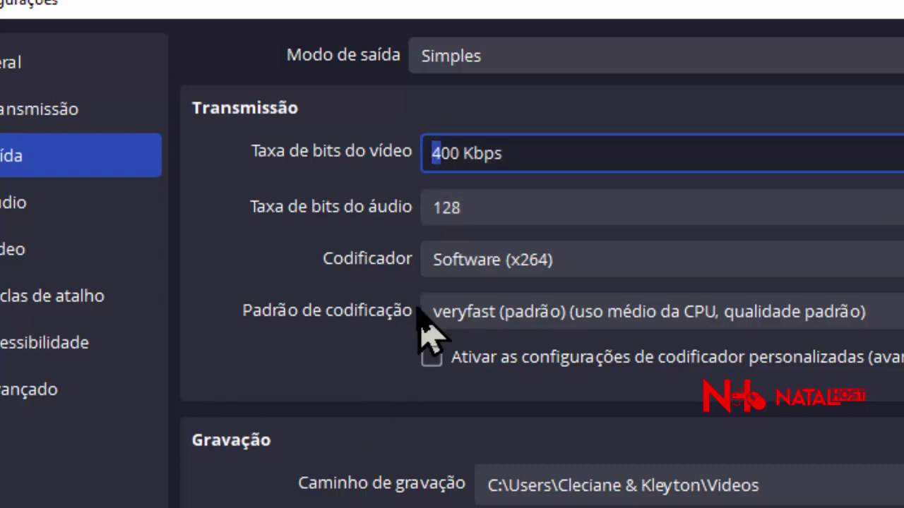
type("17")
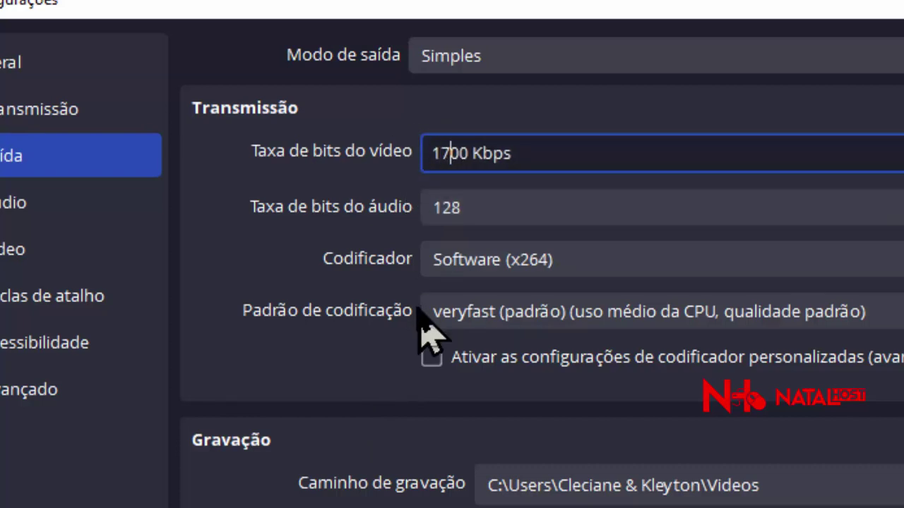
left_click(483, 212)
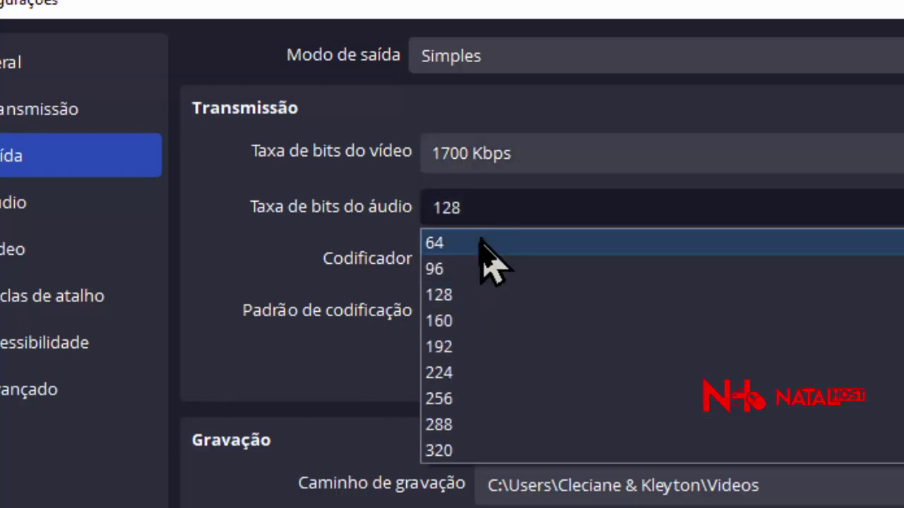
left_click(468, 322)
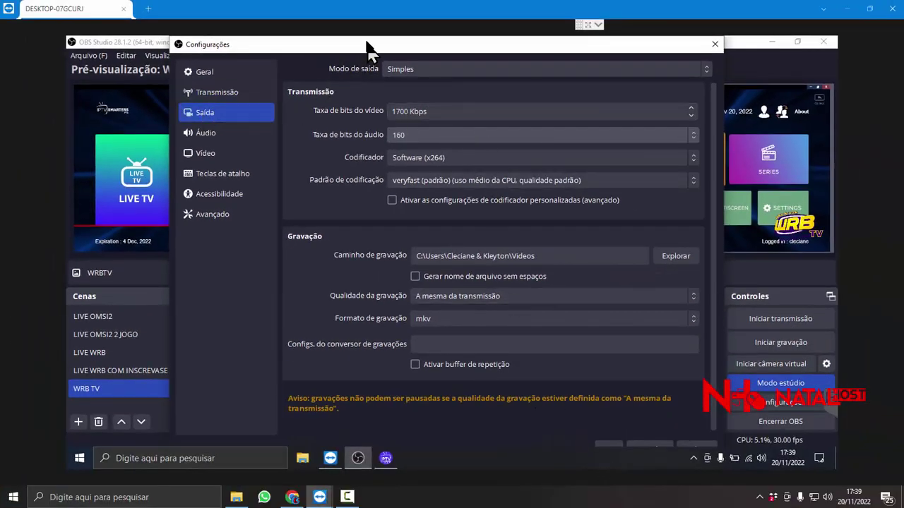
left_click_drag(367, 45, 361, 125)
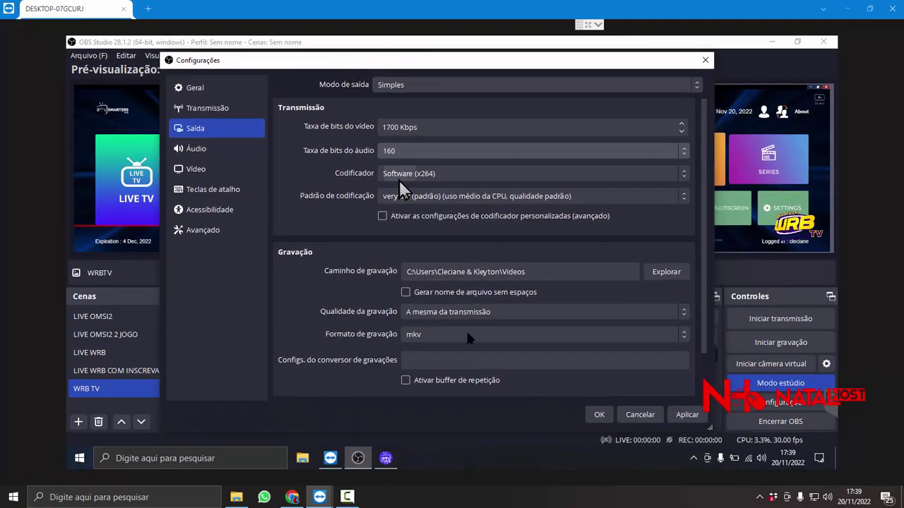
left_click(599, 414)
Minimize OBS Studio and IPTV Smarters on the remote desktop and open Google Chrome there
left_click(358, 458)
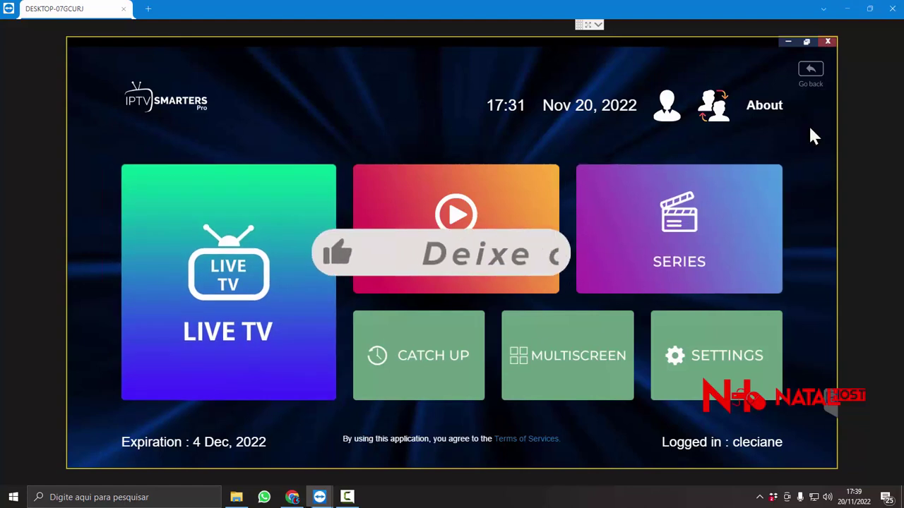
left_click(788, 41)
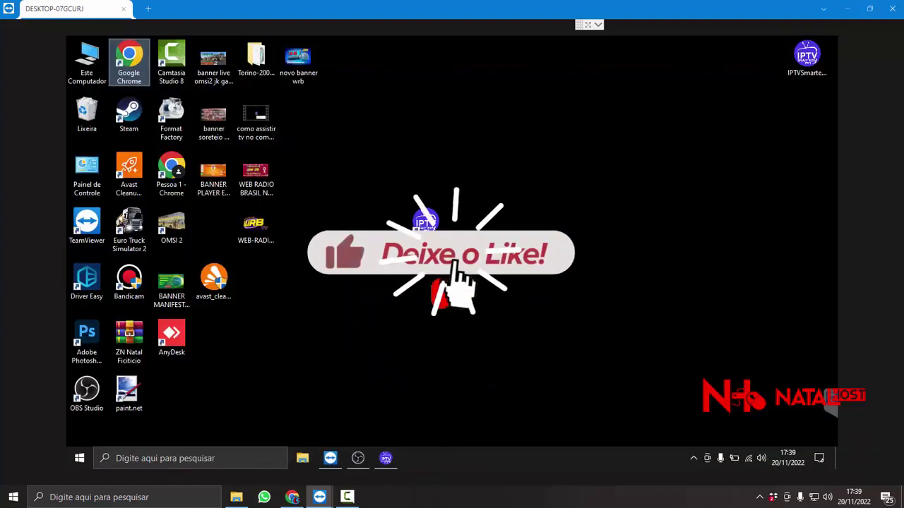
double_click(128, 63)
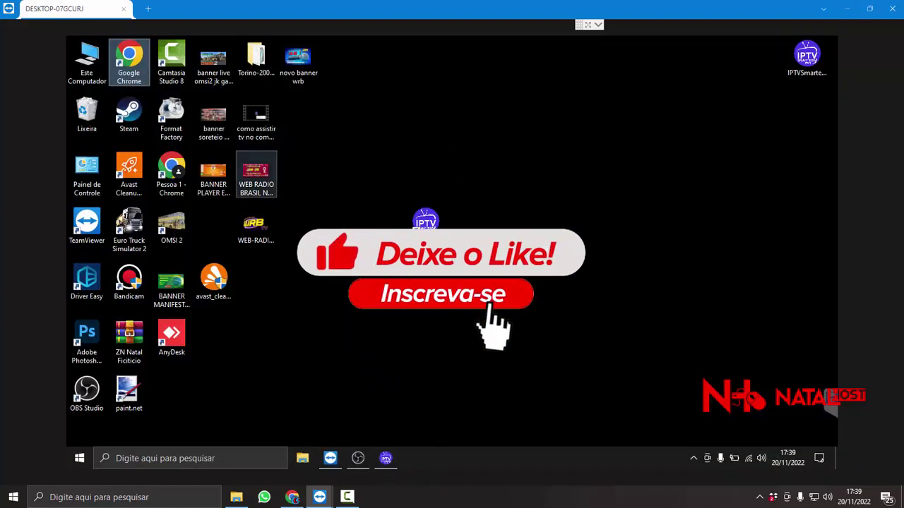
left_click(300, 212)
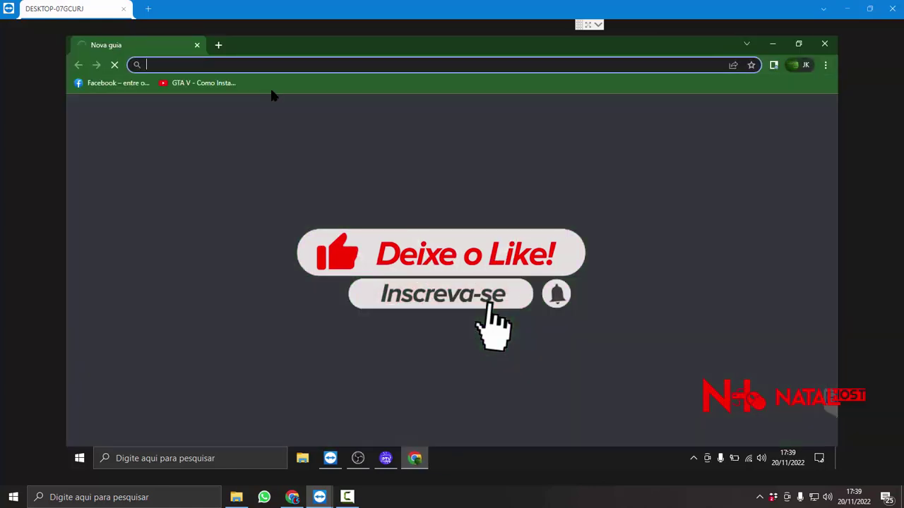
Search for FAST, run the Fast.com internet speed test and show its detailed latency and upload information
left_click(264, 64)
type("FAST")
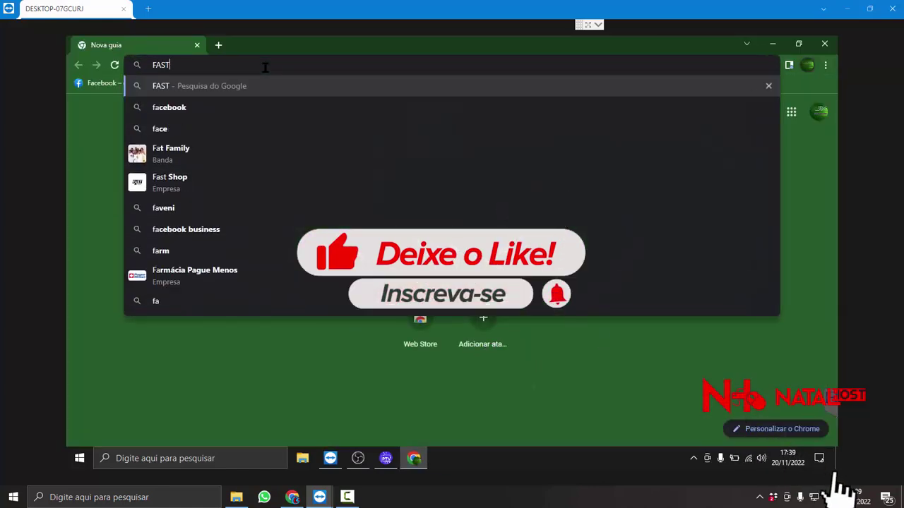
key("Return")
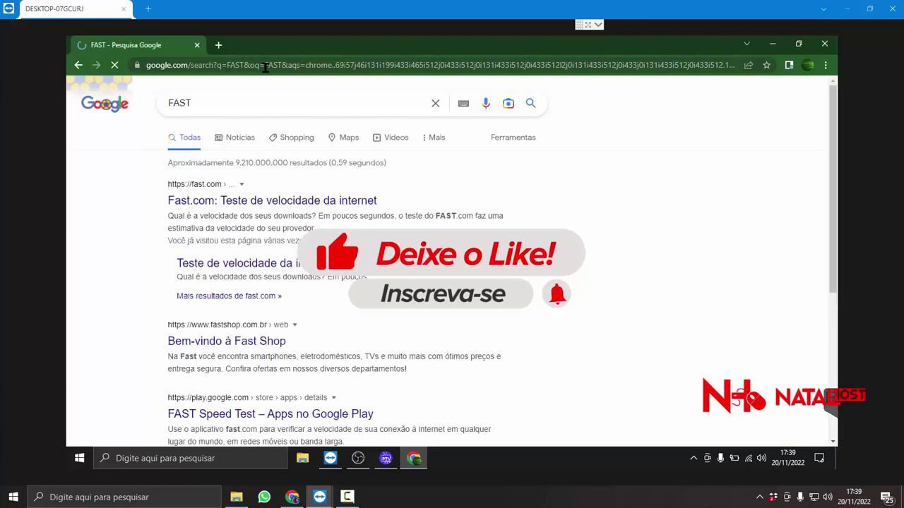
left_click(236, 205)
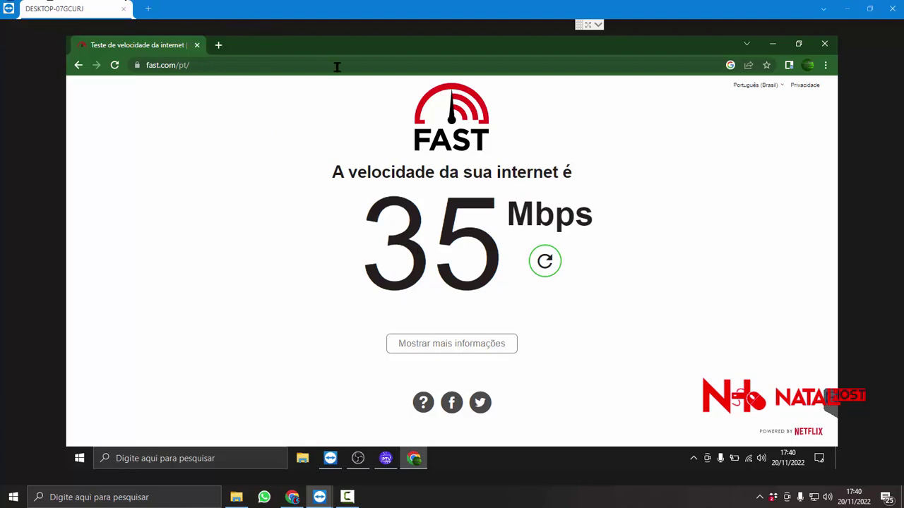
left_click(439, 347)
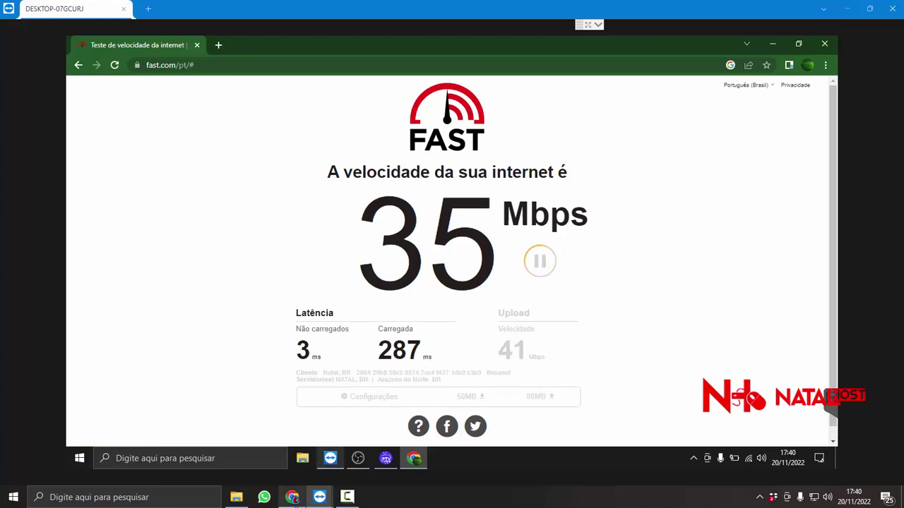
Switch to the local computer's Chrome, search for FAST in a new tab and run the Fast.com speed test
left_click(292, 497)
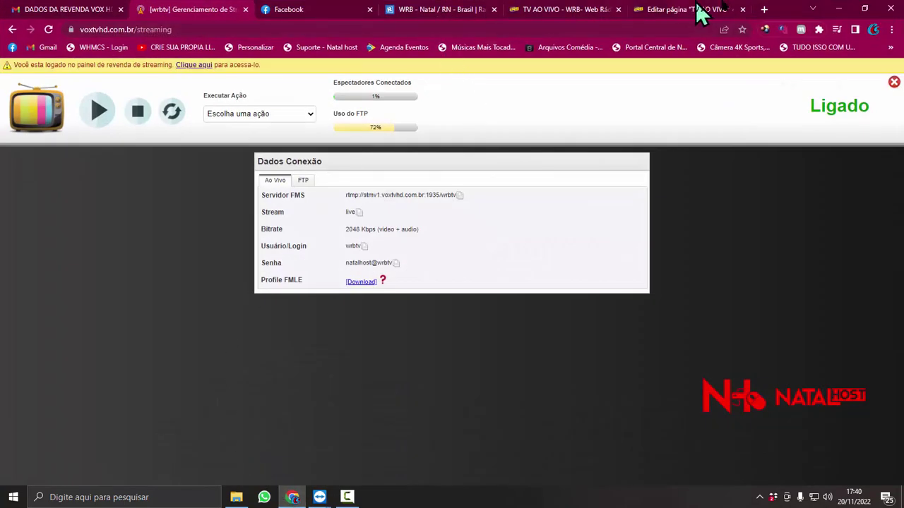
left_click(765, 10)
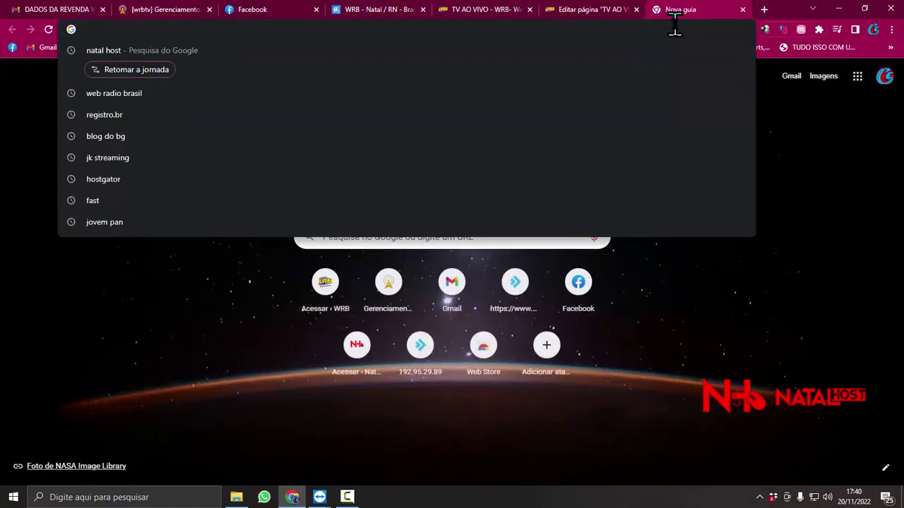
type("FAST")
key("Return")
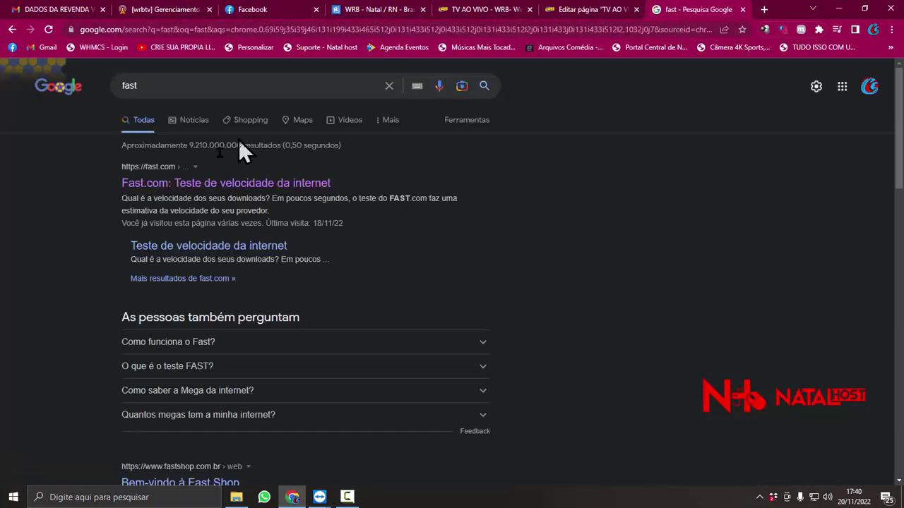
left_click(203, 182)
mouse_move(392, 30)
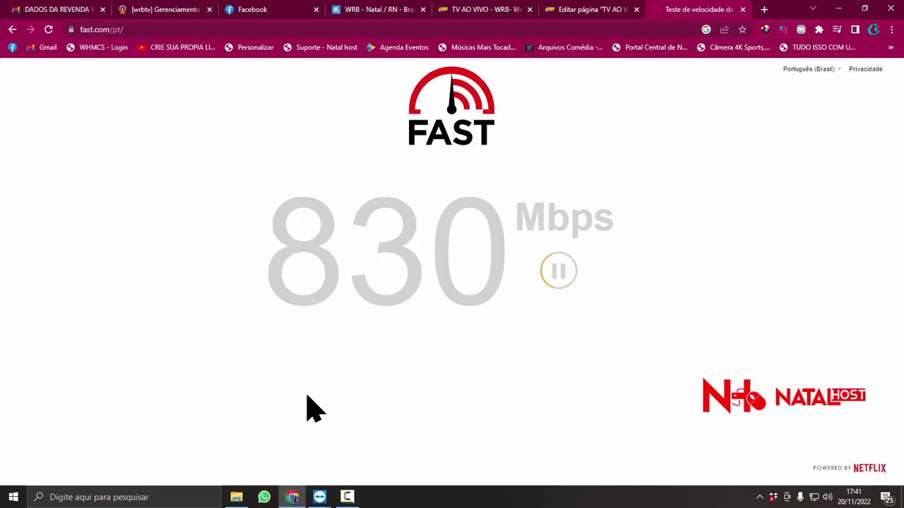
Switch to the remote desktop and examine the download and upload speeds in its Fast.com results
left_click(320, 498)
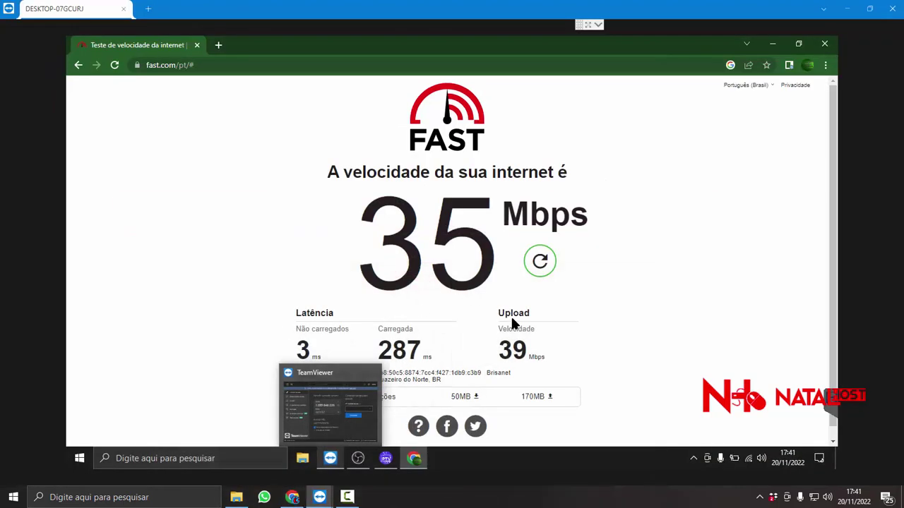
double_click(383, 239)
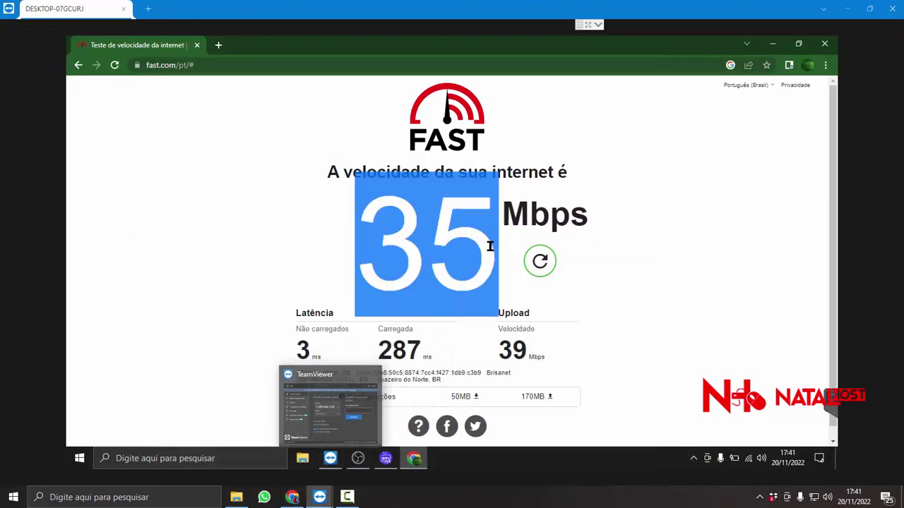
left_click(582, 217)
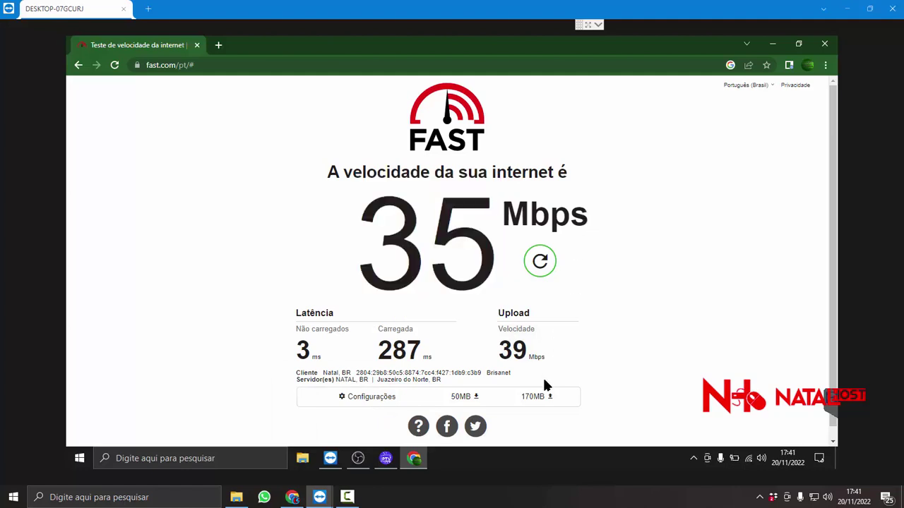
double_click(537, 355)
left_click(548, 353)
Switch to the local computer's Chrome, show the detailed Fast.com information and examine the upload speed
left_click(292, 497)
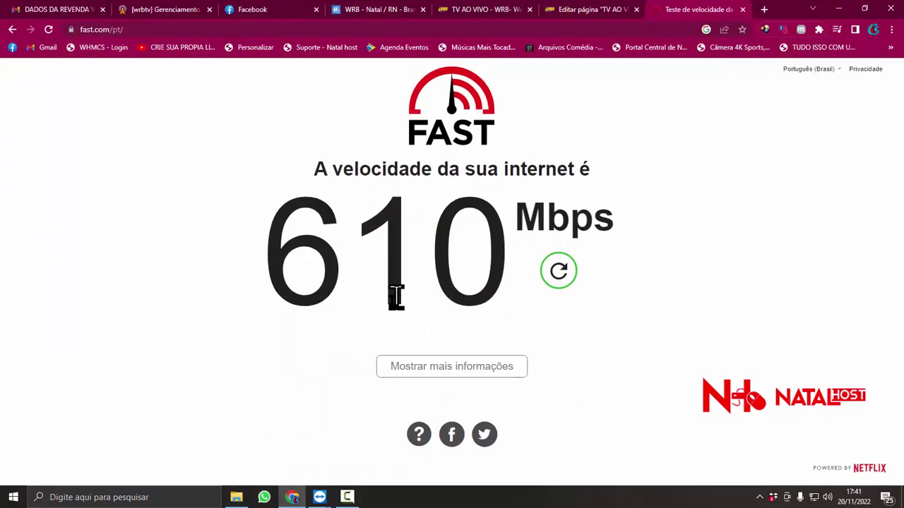
left_click(421, 368)
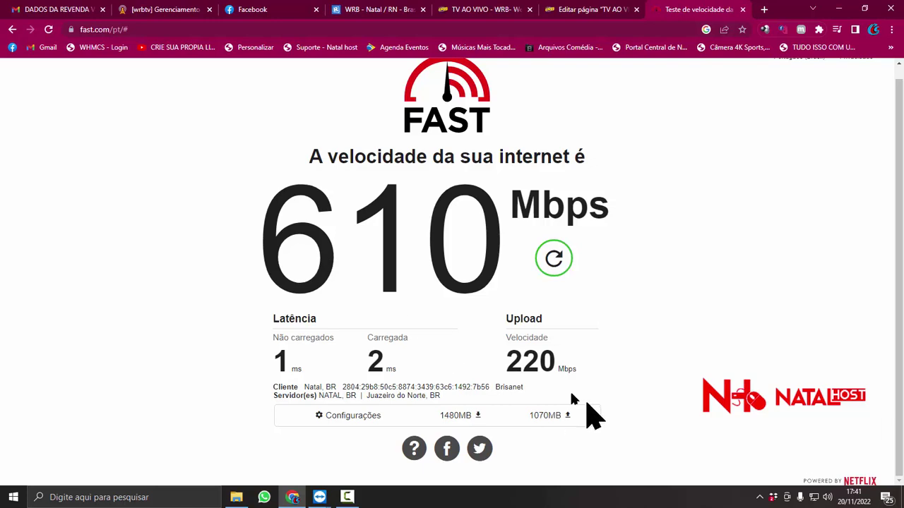
left_click_drag(504, 315, 550, 362)
left_click(528, 363)
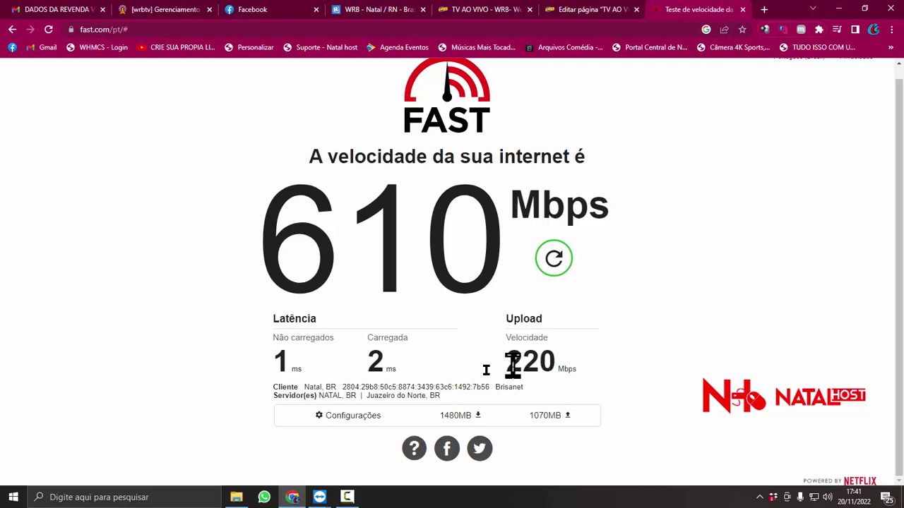
Return to the remote desktop and compare its Fast.com download speed with the local computer's result
left_click(291, 497)
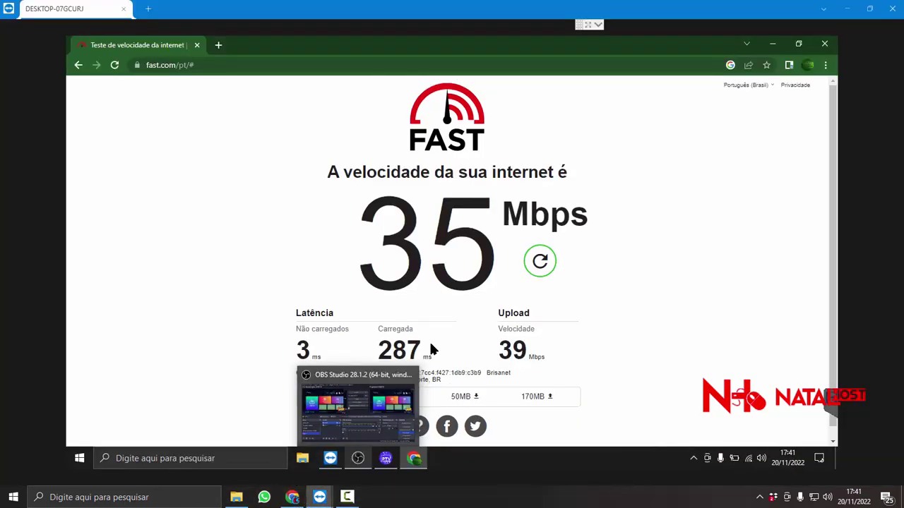
left_click_drag(386, 242, 550, 219)
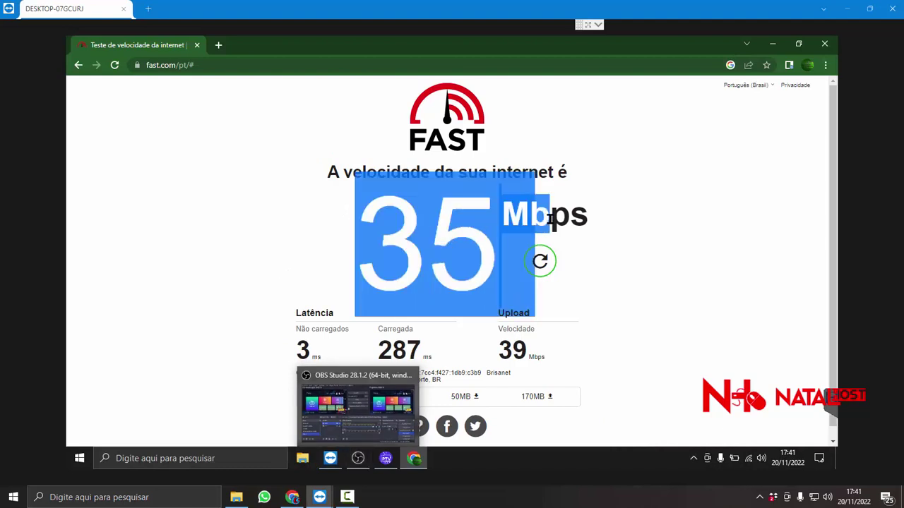
left_click(575, 223)
Minimize Chrome on the remote desktop and bring OBS Studio to the front
left_click(415, 466)
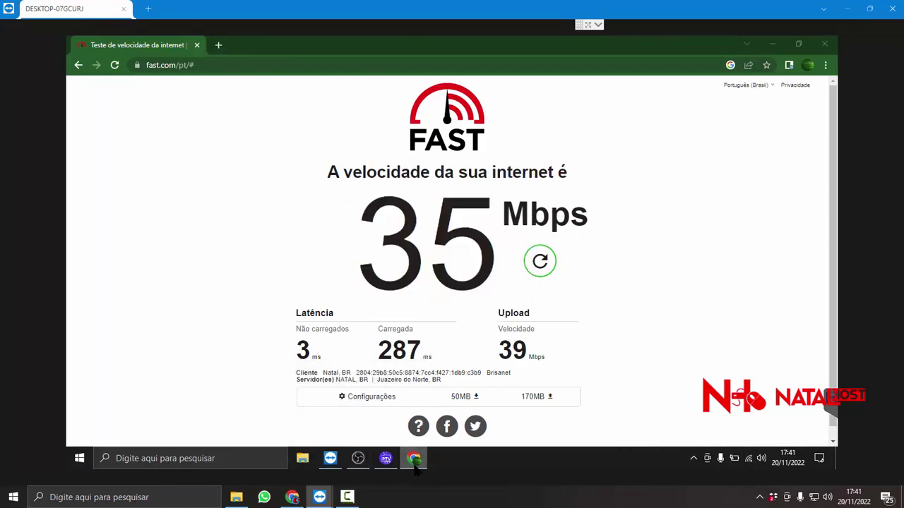
left_click(411, 459)
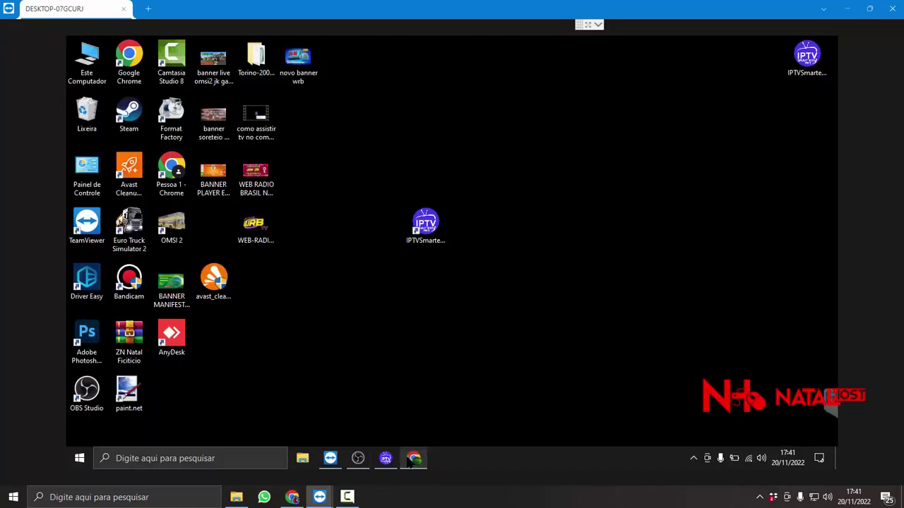
left_click(358, 459)
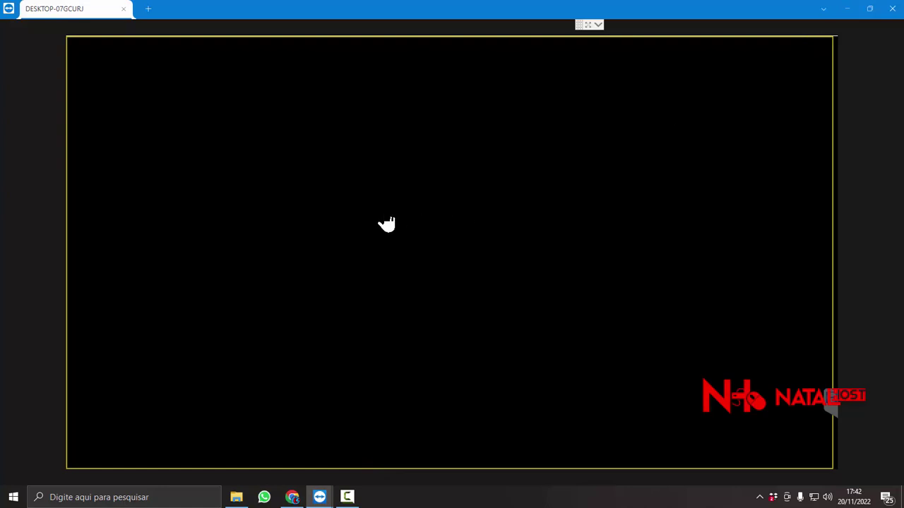
key("alt+Tab")
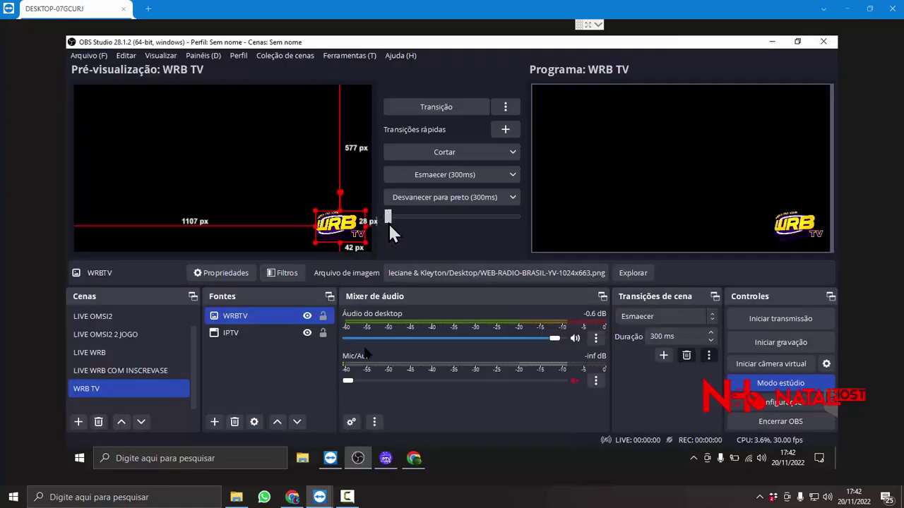
Restore the IPTV Smarters window, return to OBS Studio and check its capture with the WRBTV logo source in the WRB TV scene
mouse_move(386, 459)
key("alt+Tab")
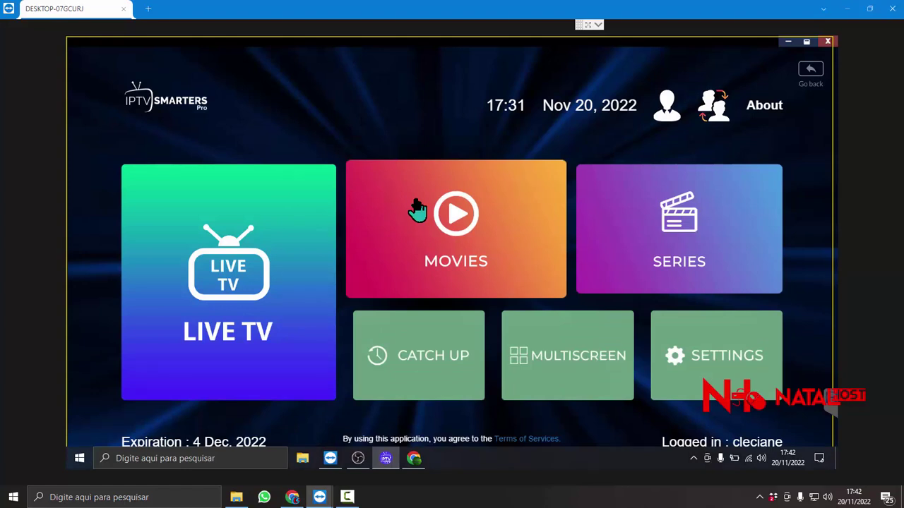
key("alt+Tab")
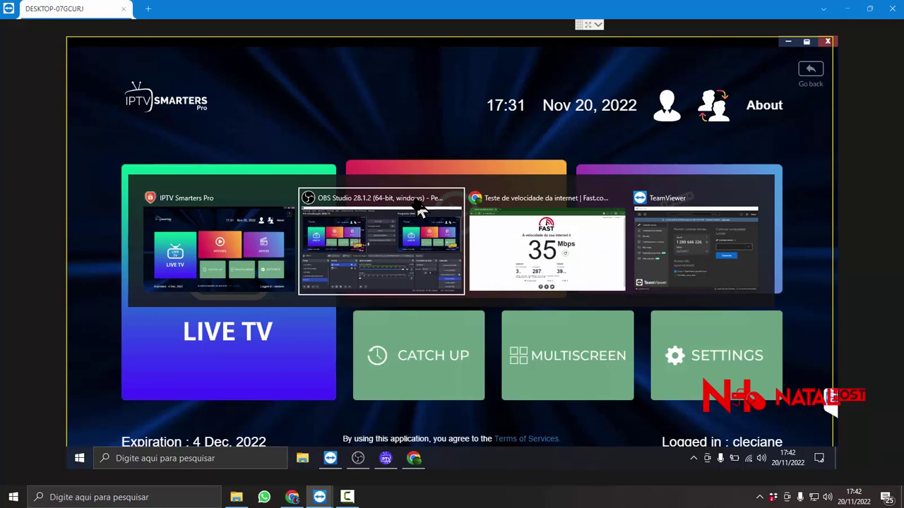
left_click(421, 212)
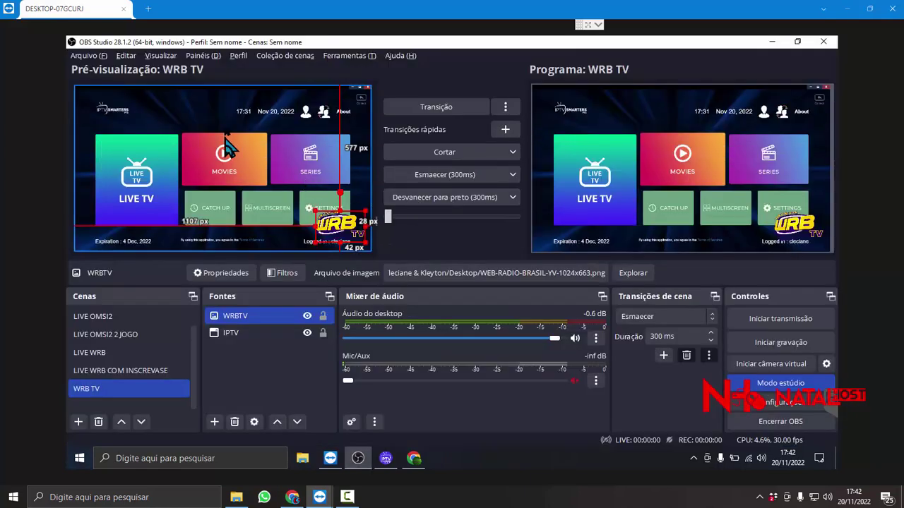
left_click(253, 318)
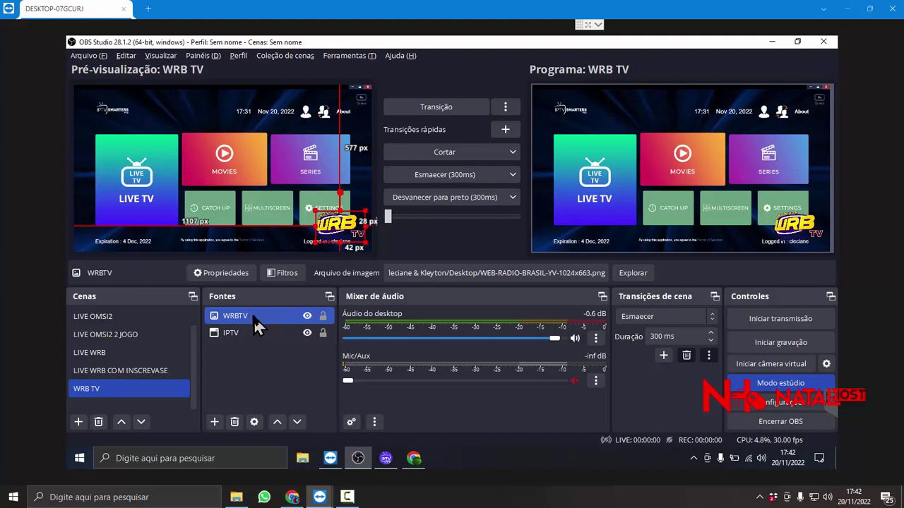
Open YouTube in a new tab of the remote desktop's Chrome and look through its home page
left_click(416, 459)
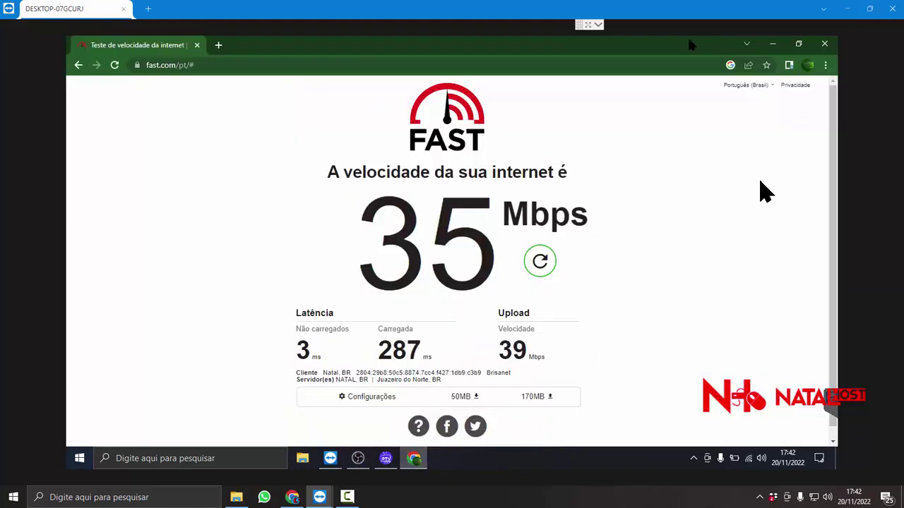
left_click(219, 44)
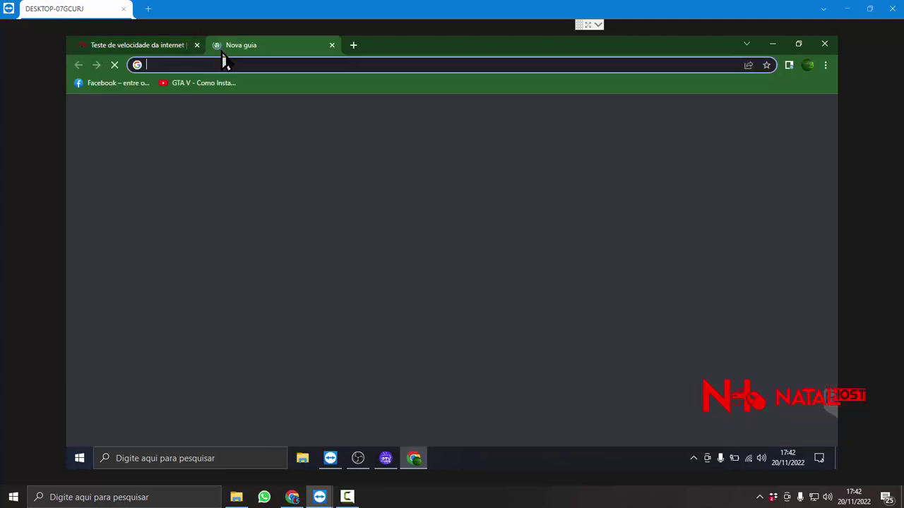
left_click(792, 117)
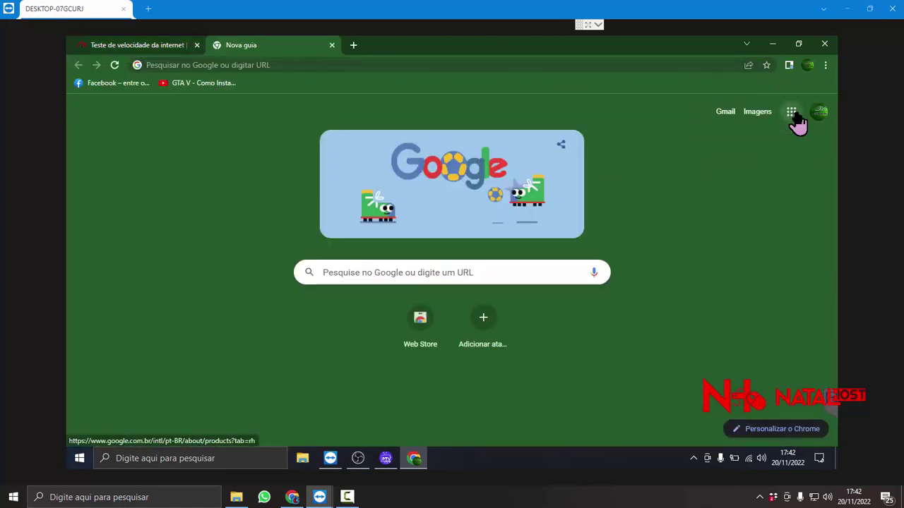
left_click(693, 216)
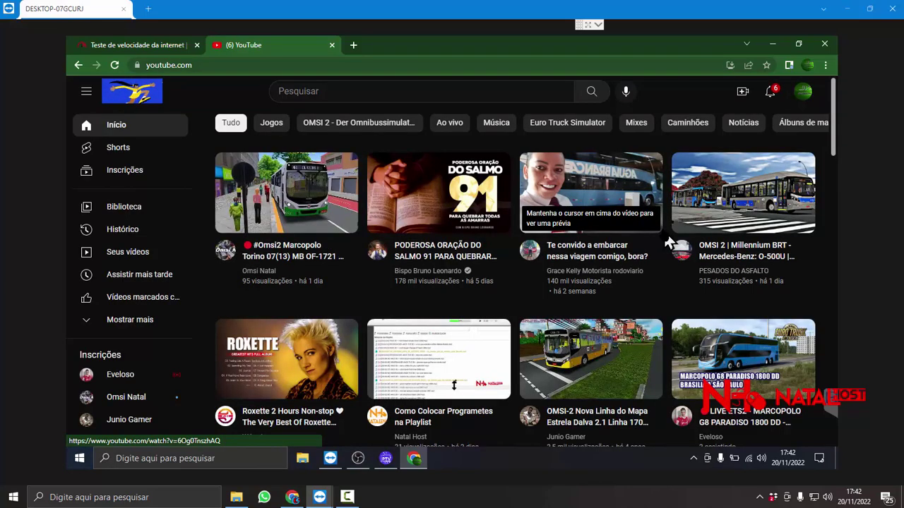
scroll(657, 240, "down", 3)
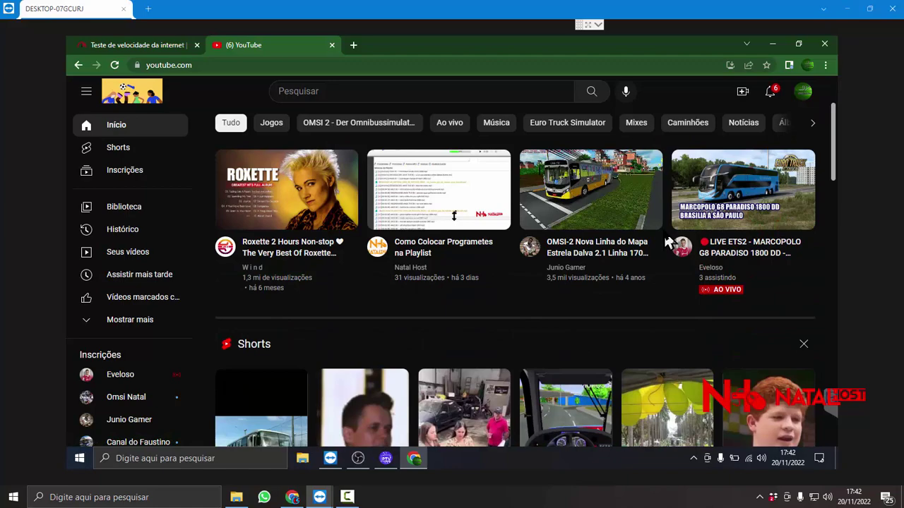
scroll(668, 242, "down", 4)
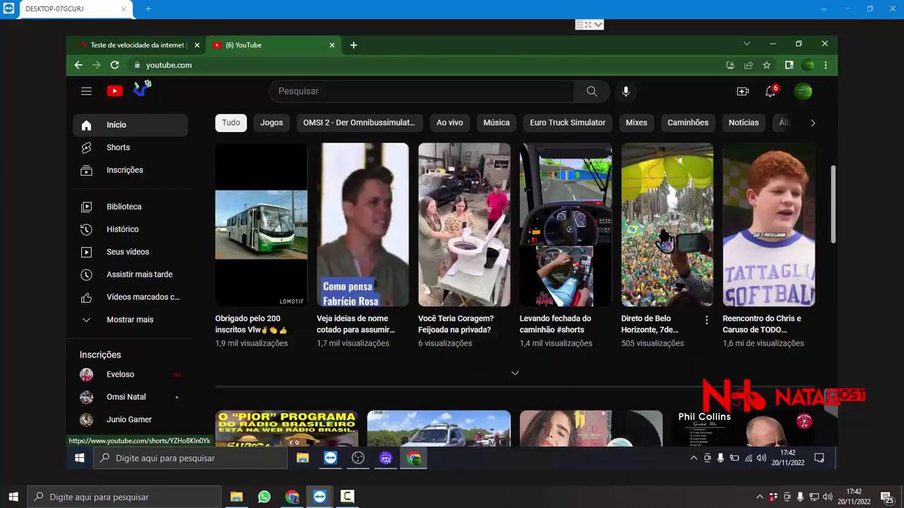
scroll(664, 240, "down", 3)
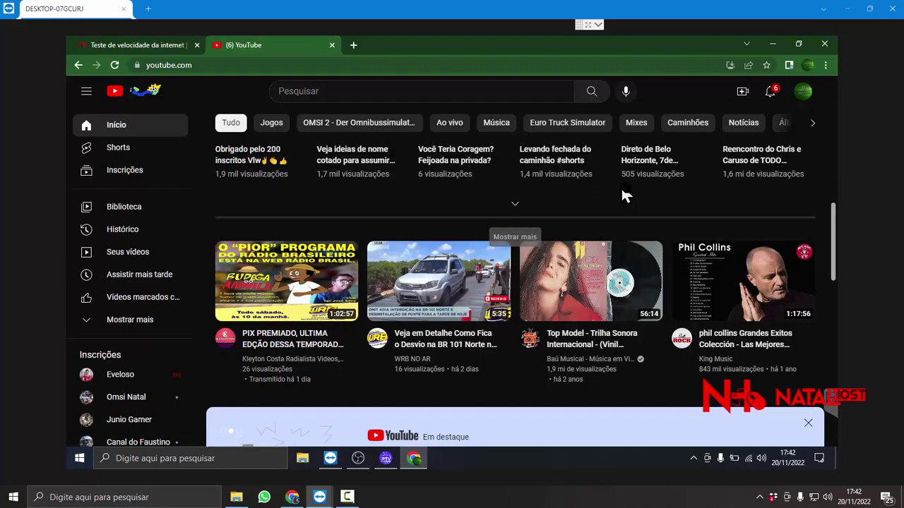
scroll(635, 203, "up", 3)
scroll(636, 201, "up", 6)
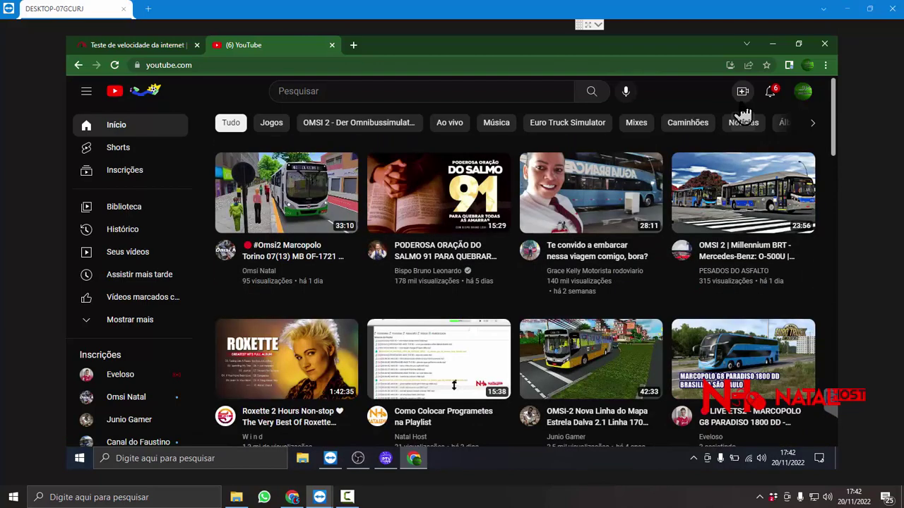
Search YouTube for JOVEM PAM, play the live stream JP DOMINGO - 20/11/2022 and skip the advertisement
left_click(512, 91)
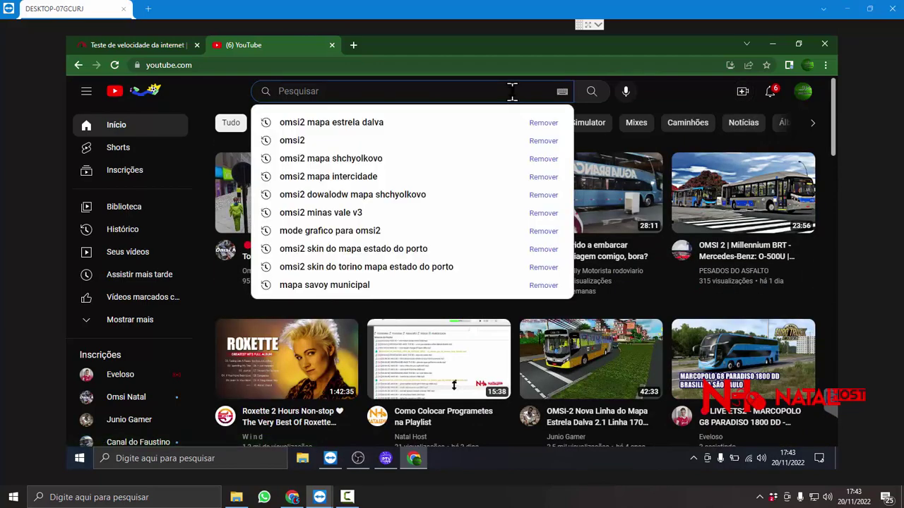
type("JOVEM PAM")
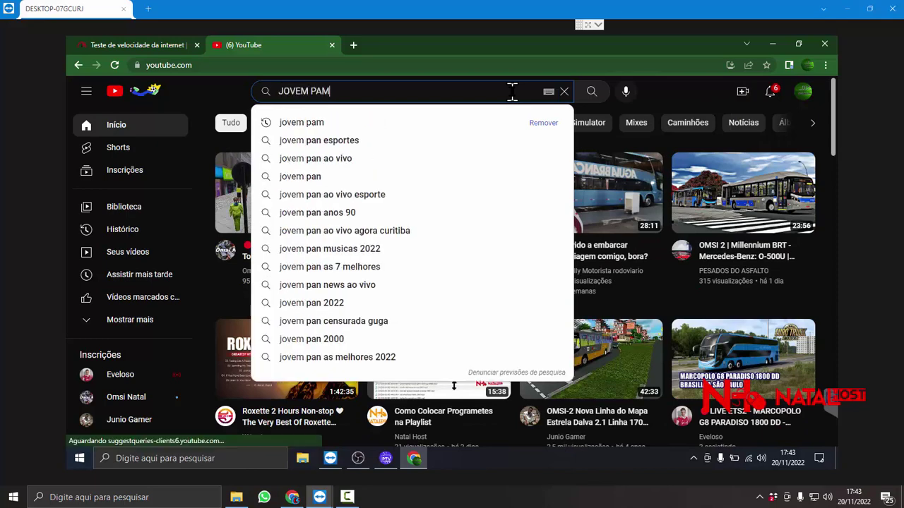
key("Return")
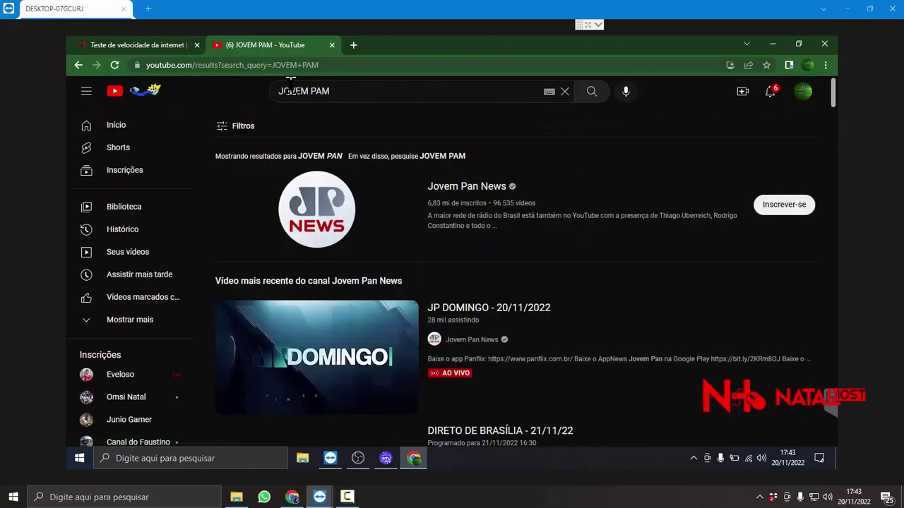
left_click(459, 317)
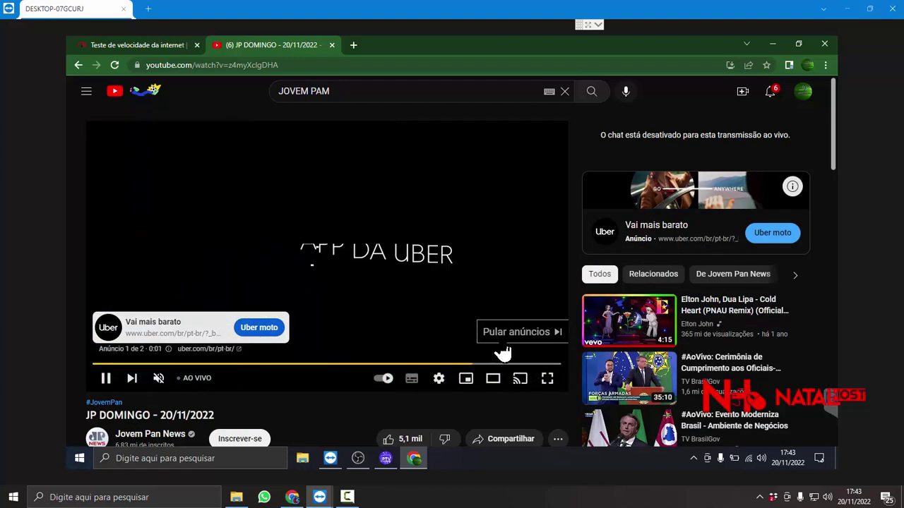
left_click(491, 337)
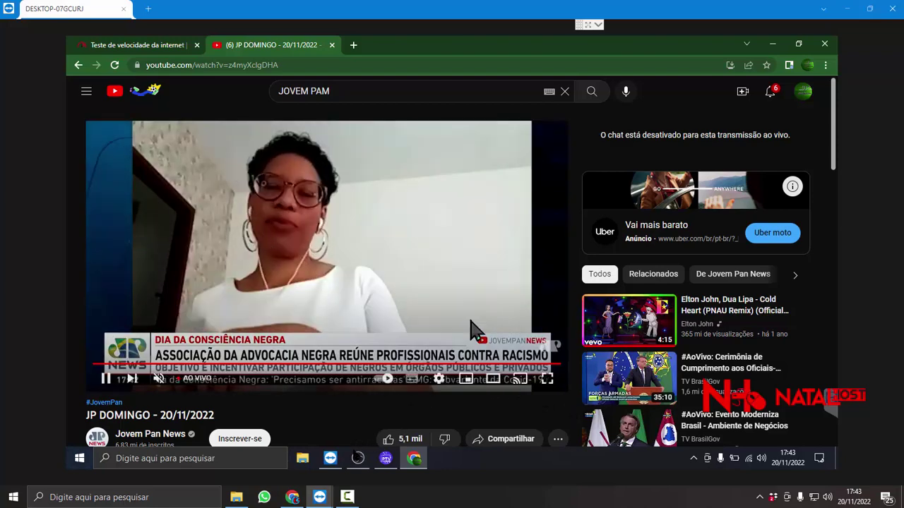
Switch to OBS Studio and remove the BANNER MANISFESTAÇÃO source from the scene named Cena
left_click(358, 459)
left_click(262, 335)
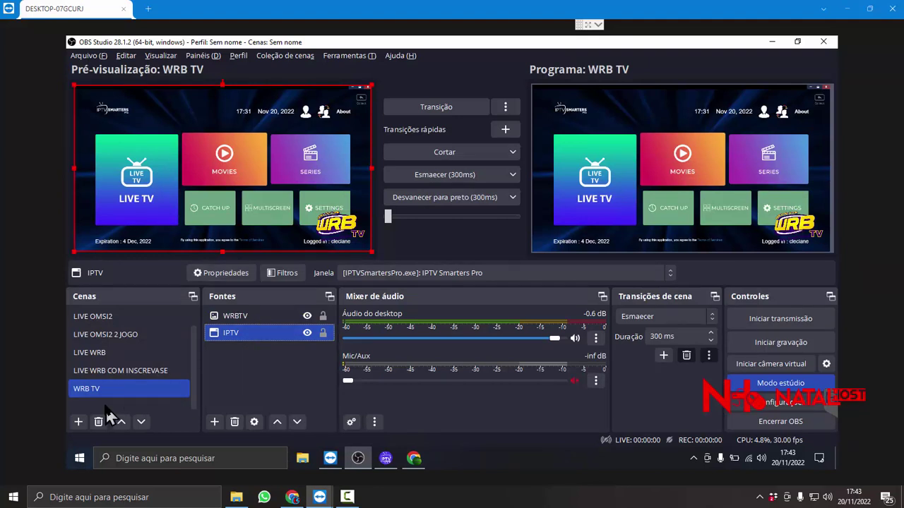
scroll(133, 328, "up", 1)
left_click(131, 317)
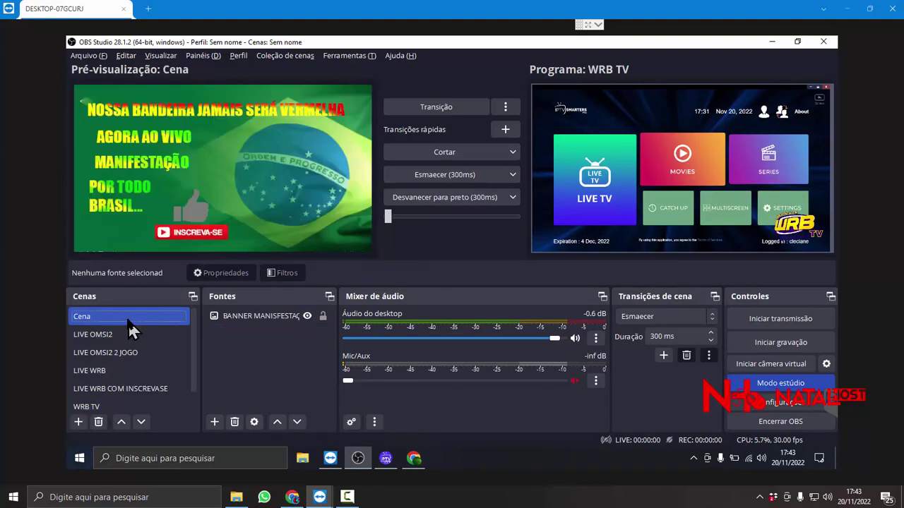
left_click(251, 316)
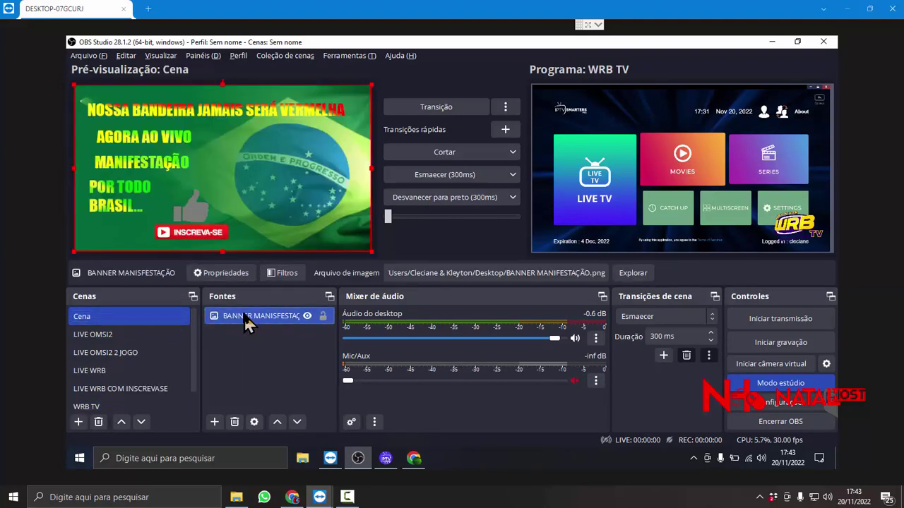
key("Delete")
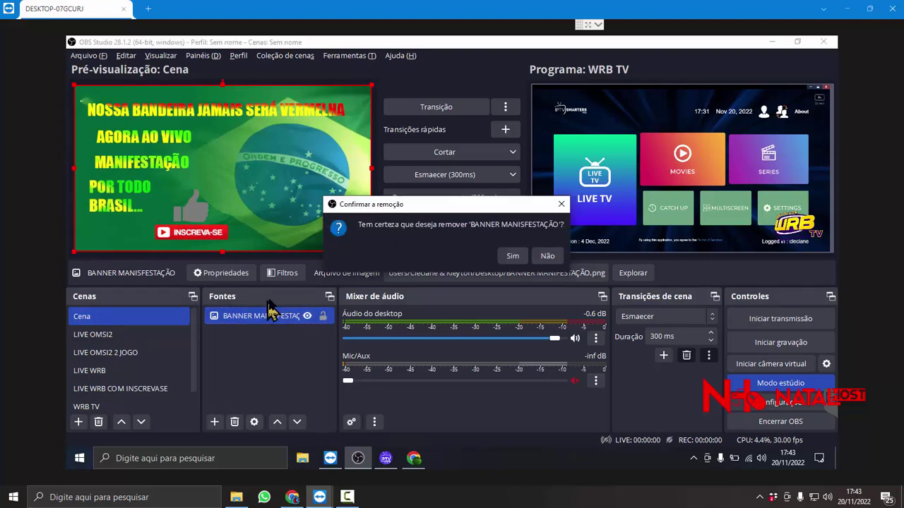
left_click(507, 257)
Add a new window capture source named Captura de janela 2 to Cena, targeting the Chrome window playing JP DOMINGO - 20/11/2022
left_click(215, 423)
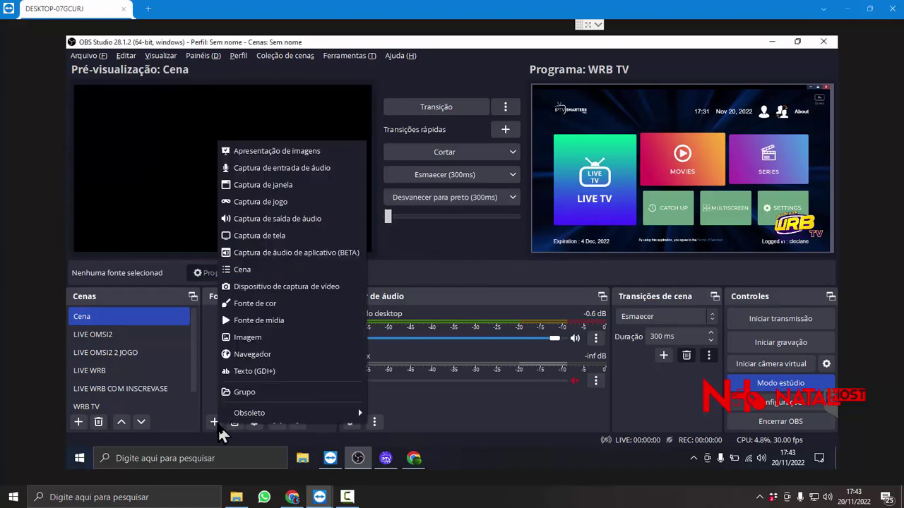
left_click(304, 184)
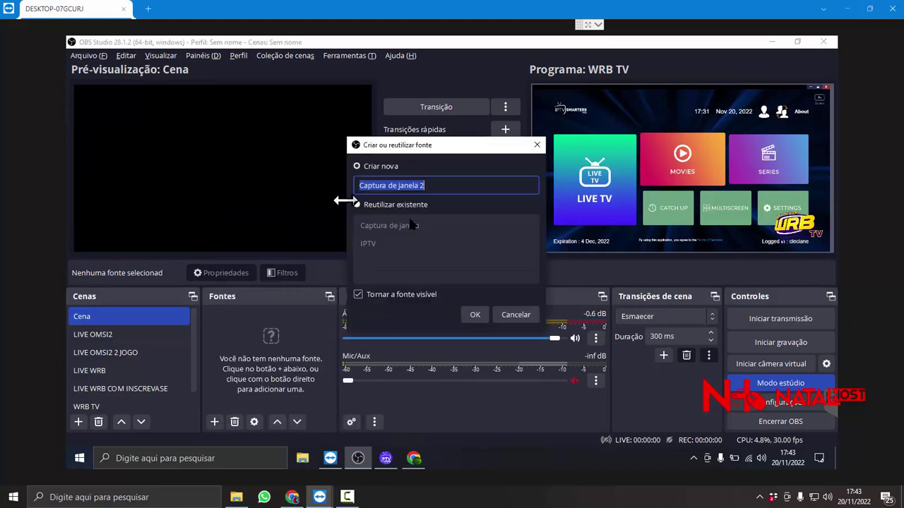
left_click(468, 315)
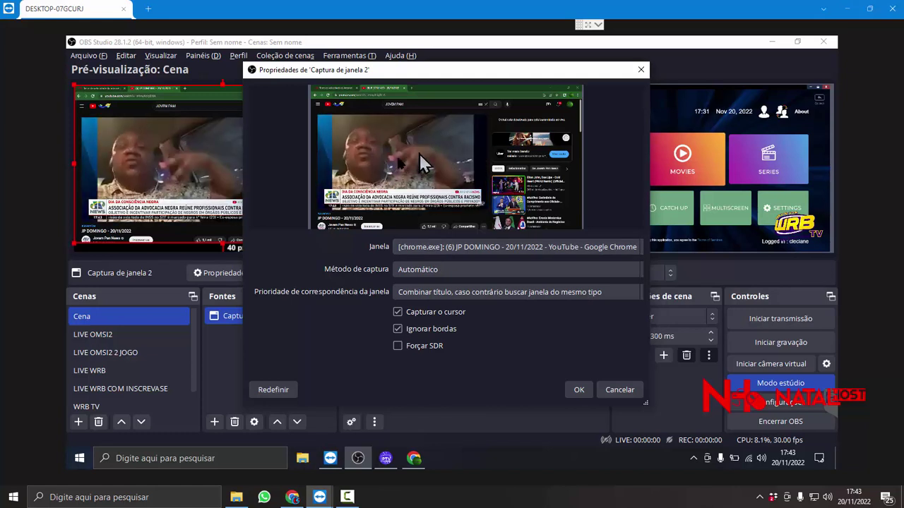
left_click(641, 71)
Switch to Chrome and show the JP DOMINGO live stream in full screen
mouse_move(415, 460)
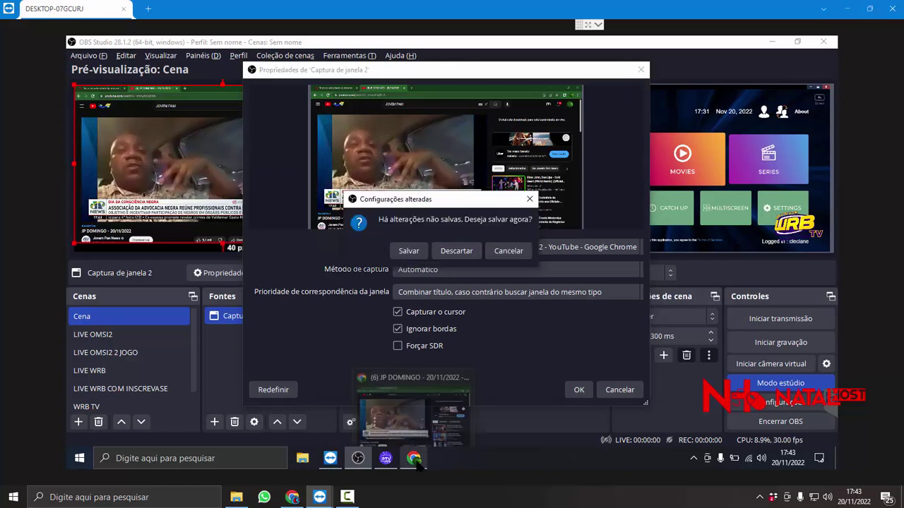
left_click(428, 385)
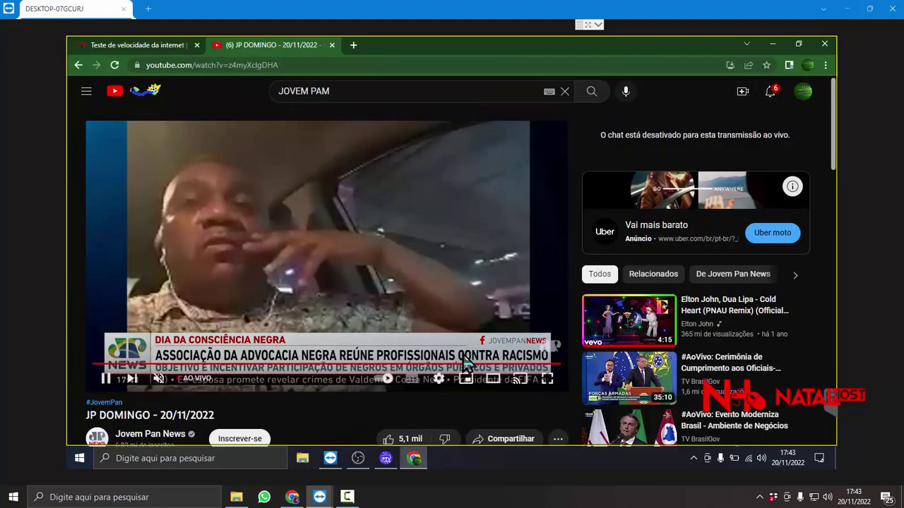
left_click(548, 379)
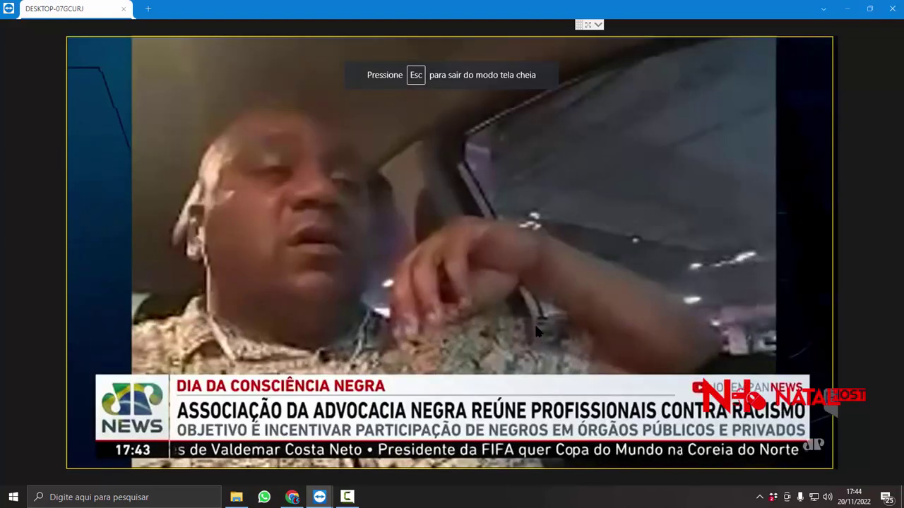
mouse_move(538, 338)
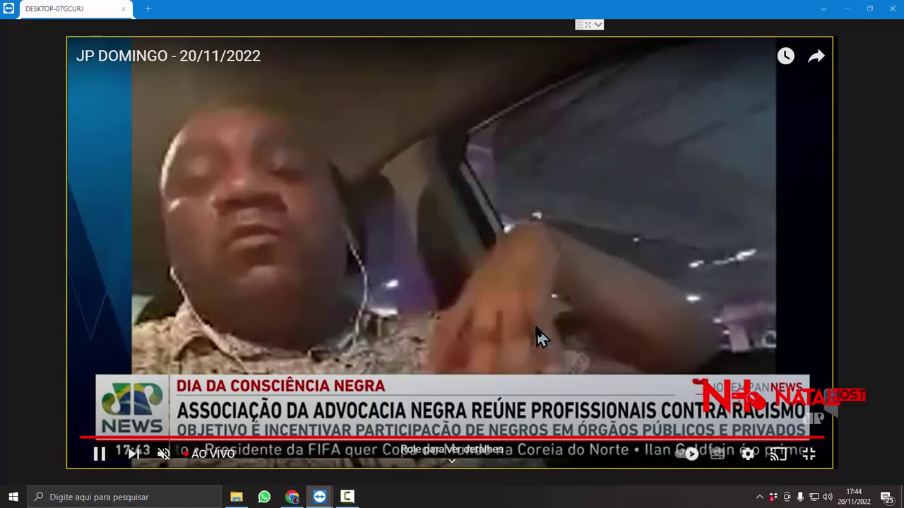
Return to OBS Studio, dismiss the unsaved-changes prompt and confirm the properties of Captura de janela 2
key("alt+Tab")
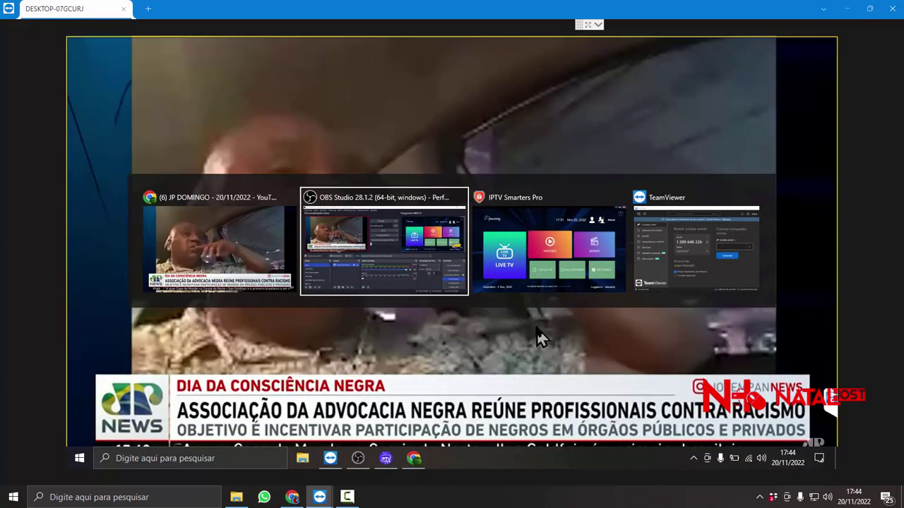
key("alt+shift+Tab")
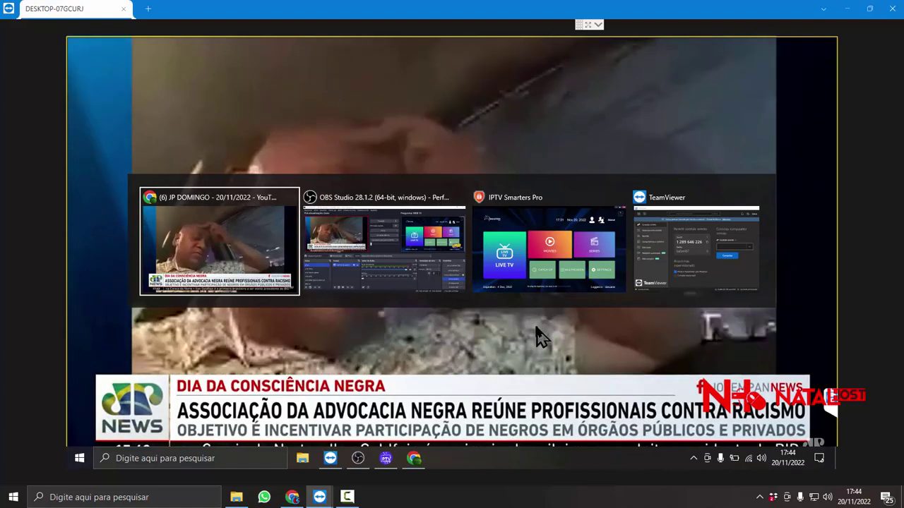
key("Tab")
key("alt")
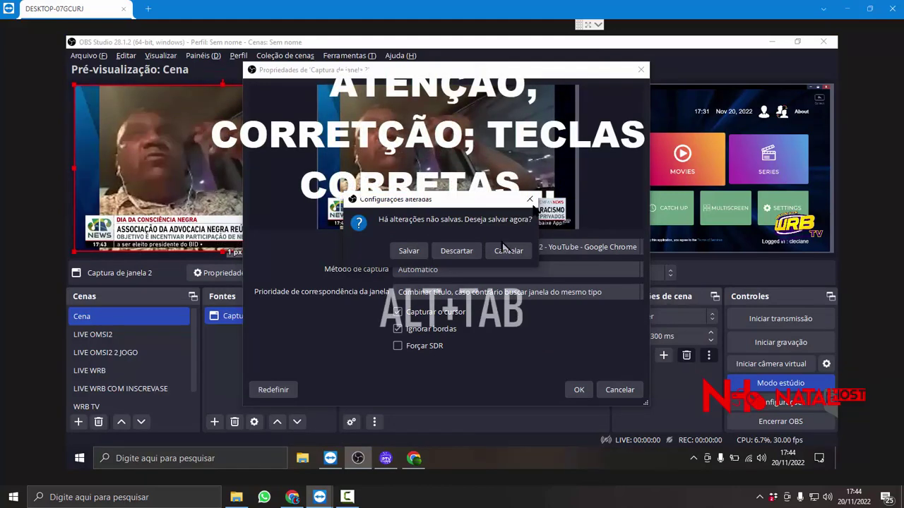
left_click(531, 202)
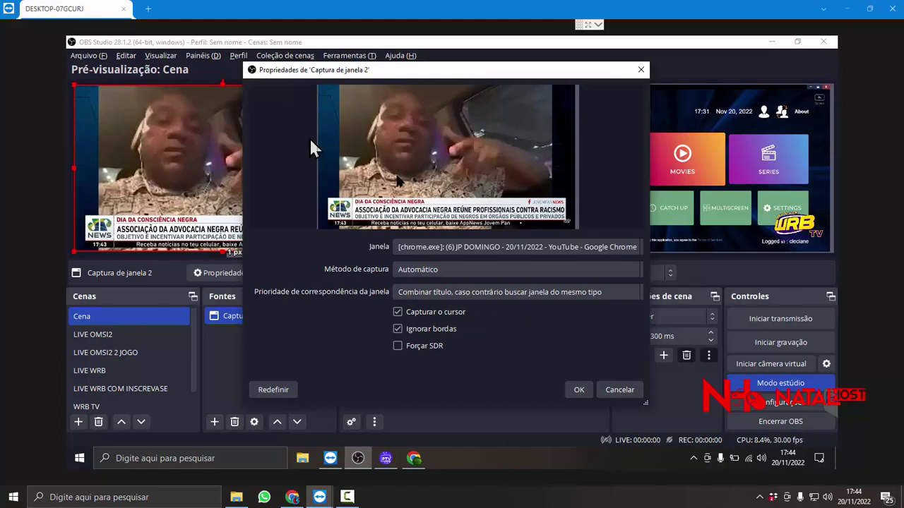
left_click(578, 390)
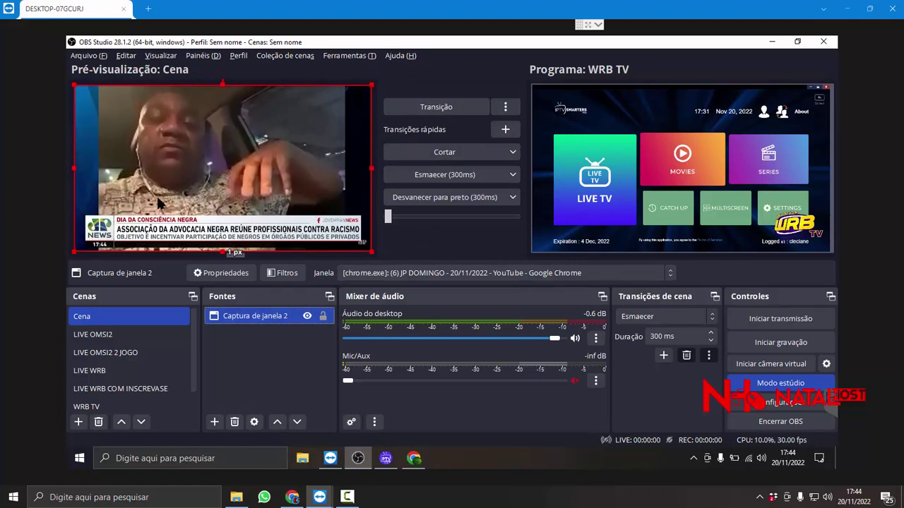
Transition the scene Cena to the program output, then preview Cena again and load WRB TV into the preview
left_click(426, 108)
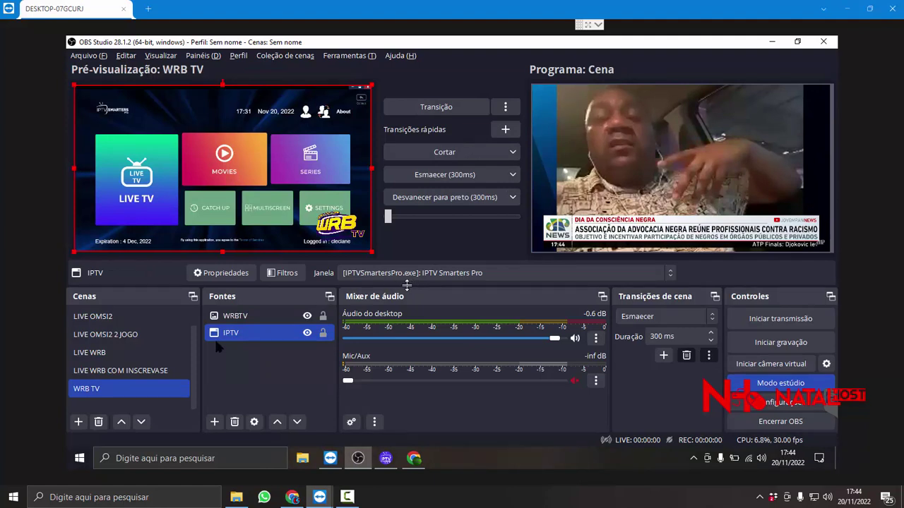
scroll(154, 335, "up", 1)
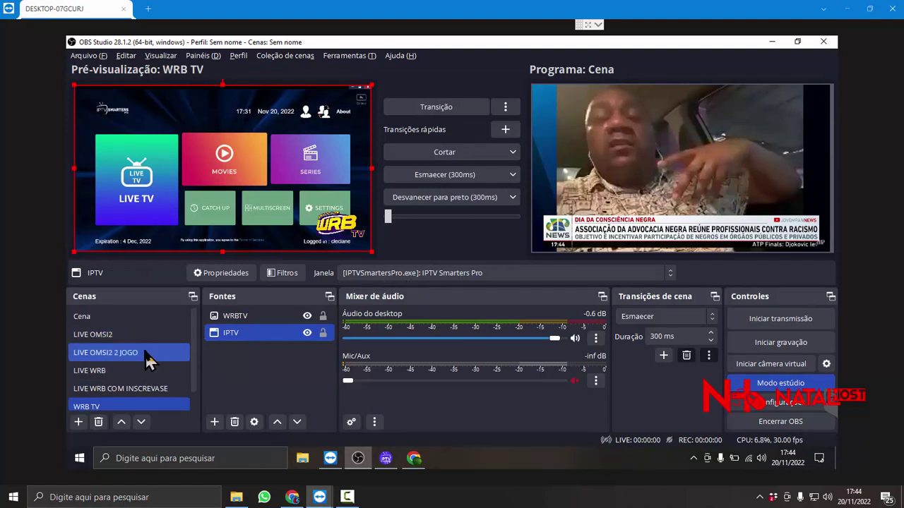
left_click(114, 316)
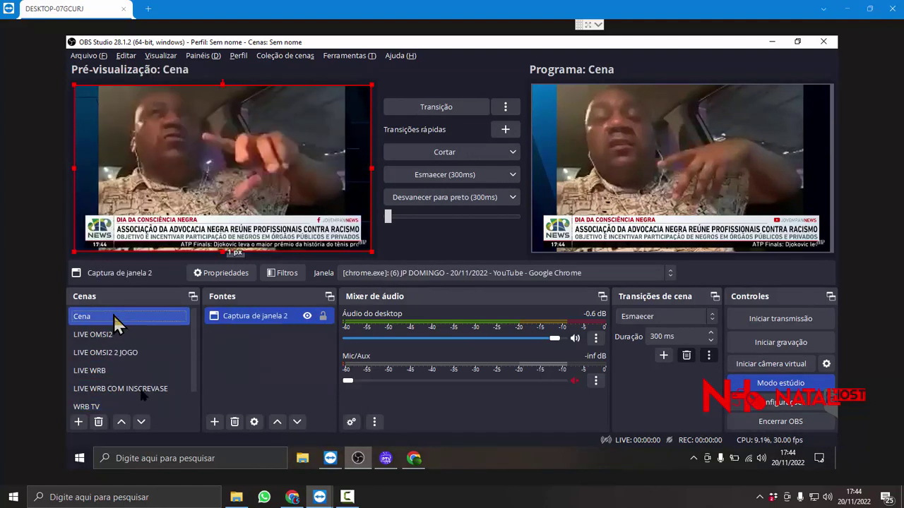
scroll(135, 368, "down", 1)
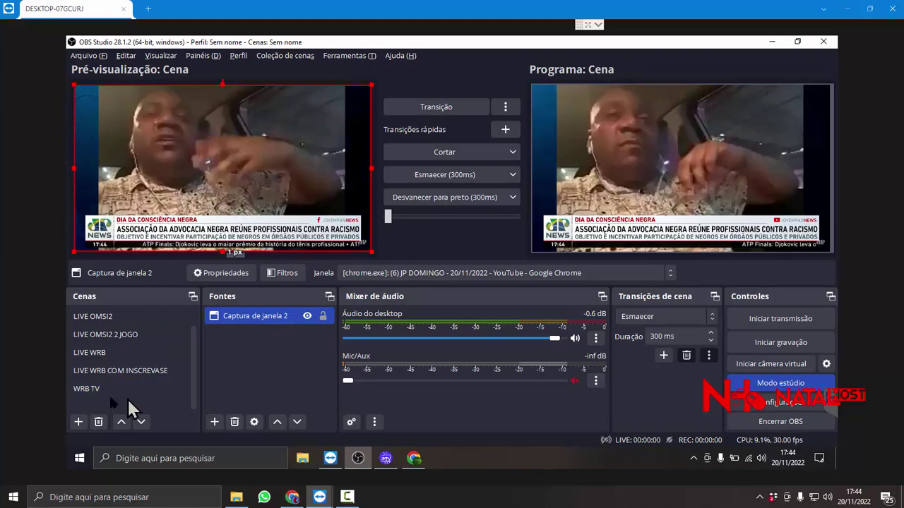
left_click(113, 394)
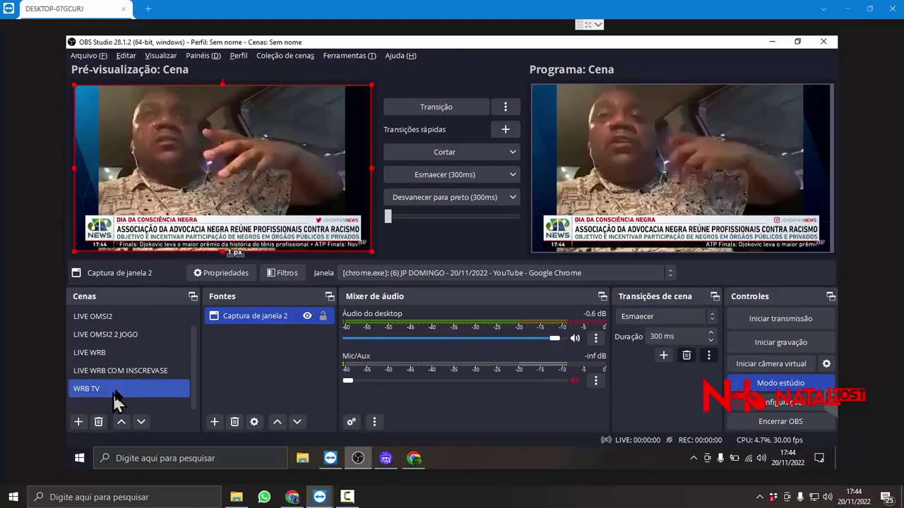
left_click(115, 391)
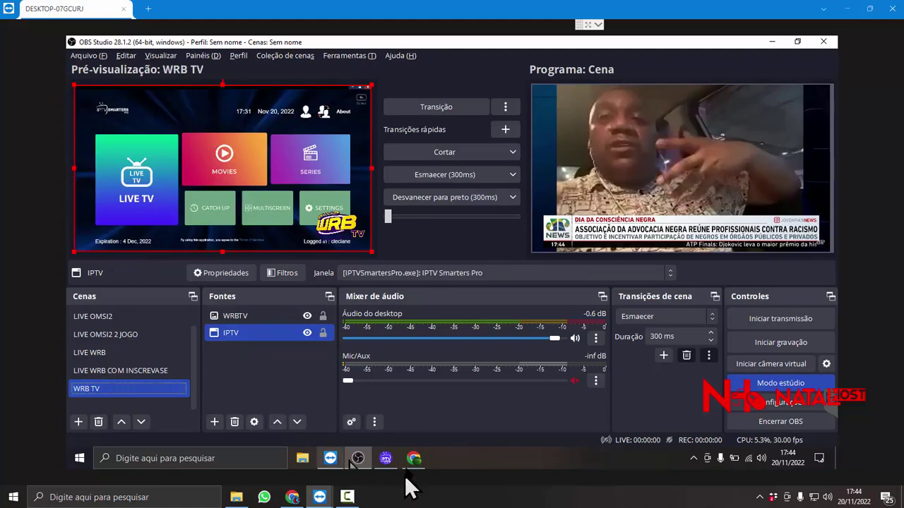
Switch to Chrome, take the YouTube stream out of full screen and close the browser
mouse_move(411, 463)
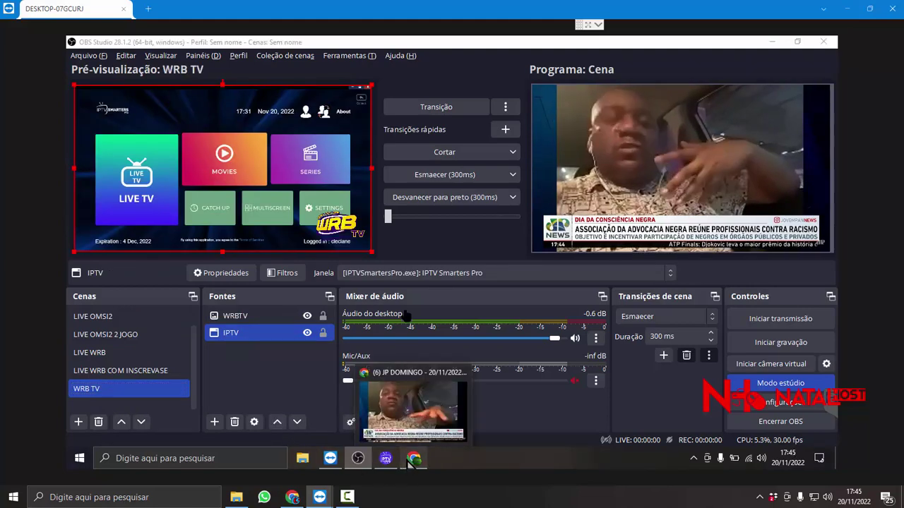
left_click(406, 350)
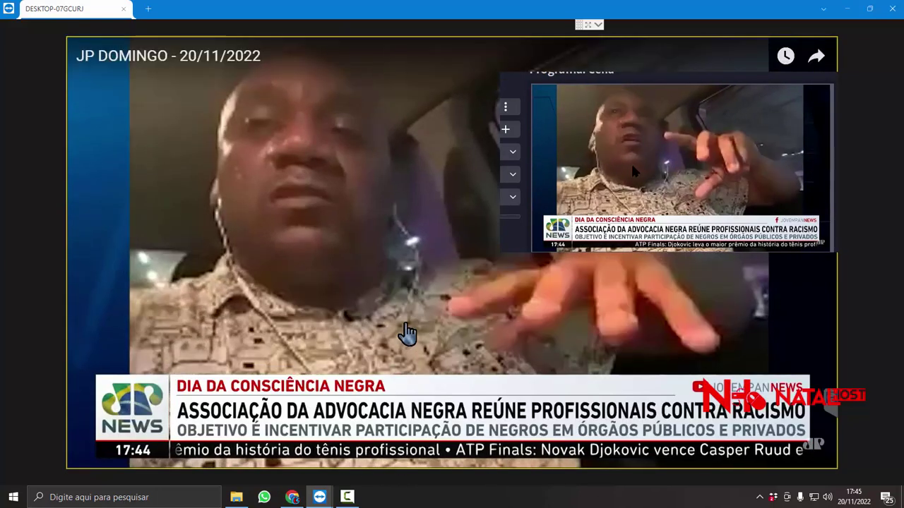
double_click(412, 321)
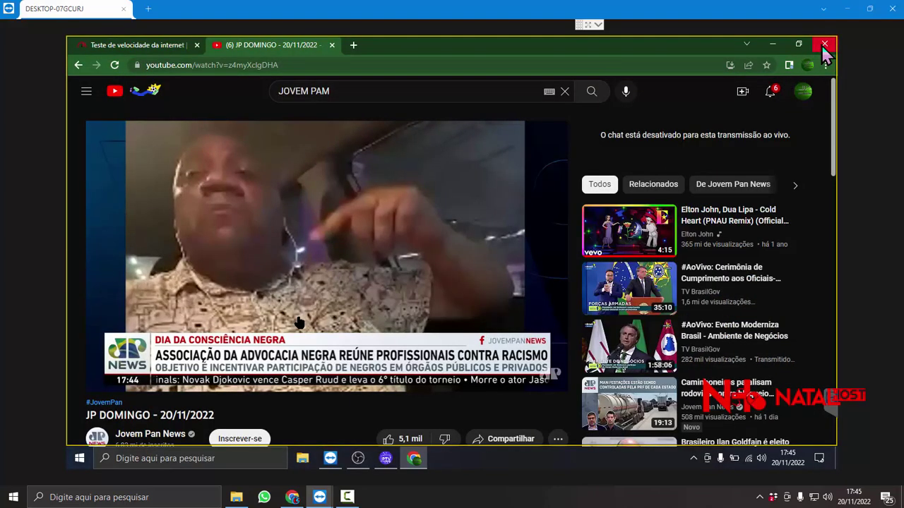
left_click(824, 45)
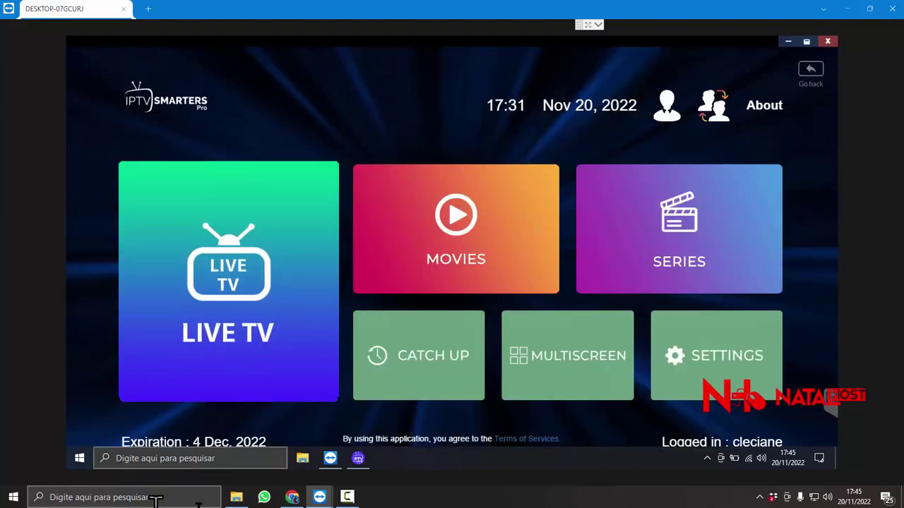
Relaunch OBS Studio from the remote desktop and restore the IPTV Smarters window
left_click(357, 468)
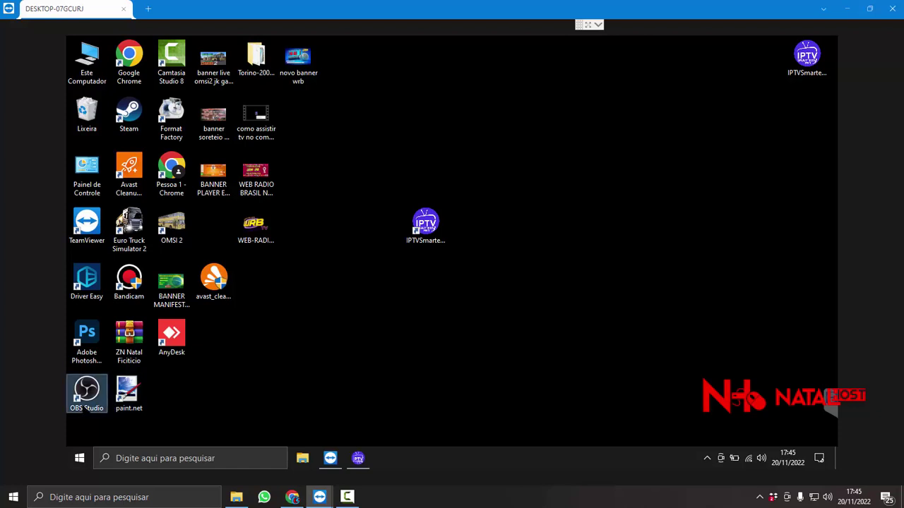
double_click(87, 396)
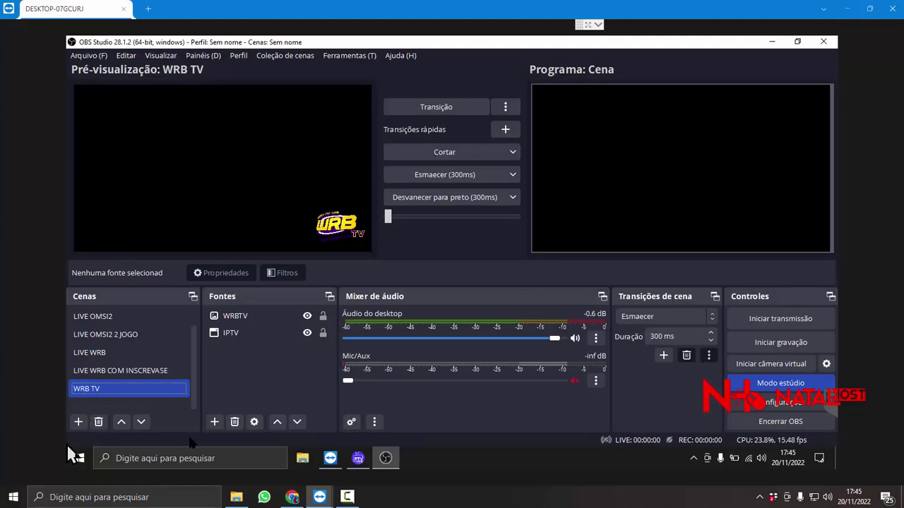
left_click(358, 458)
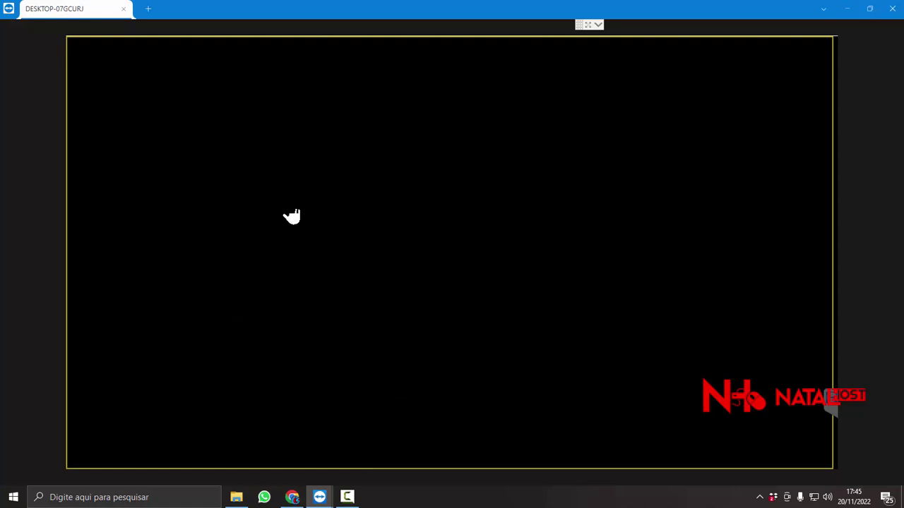
Switch back and forth between OBS Studio and IPTV Smarters to check the open windows and the WRB TV capture
key("alt+Tab")
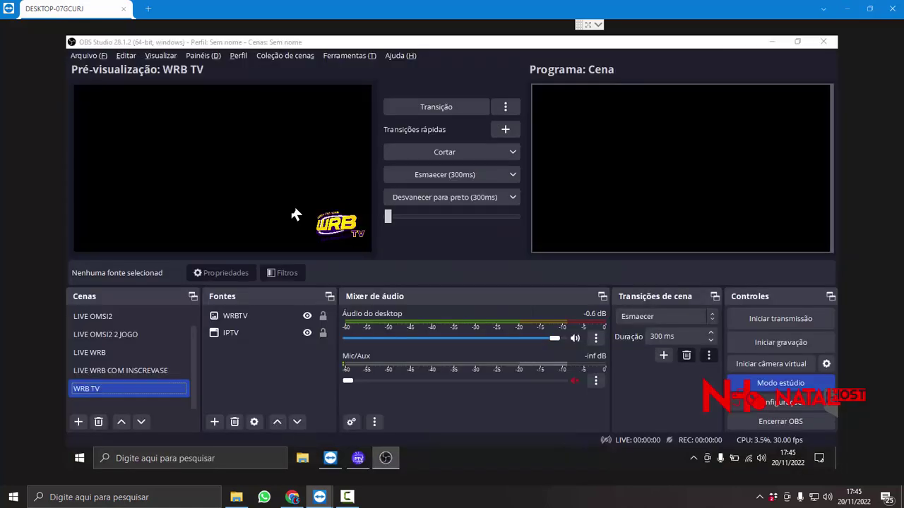
key("alt+Tab")
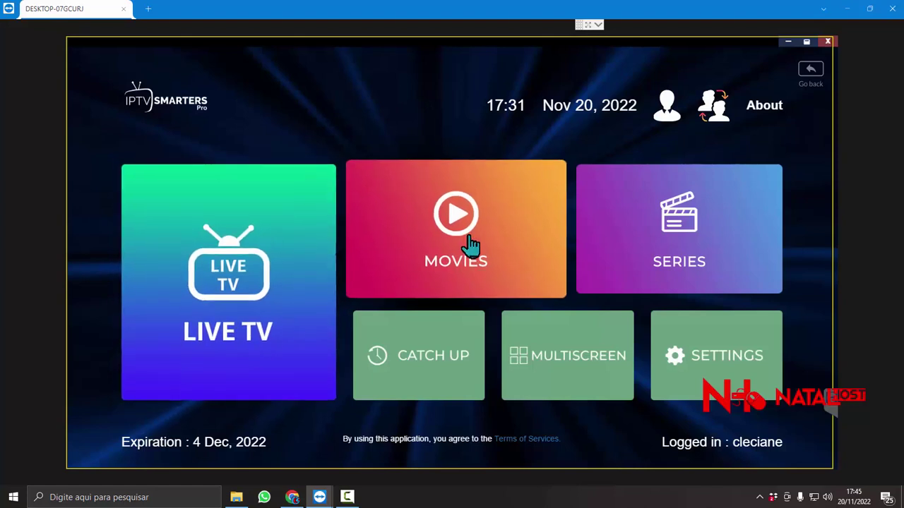
key("alt+Tab")
key("alt+Tab")
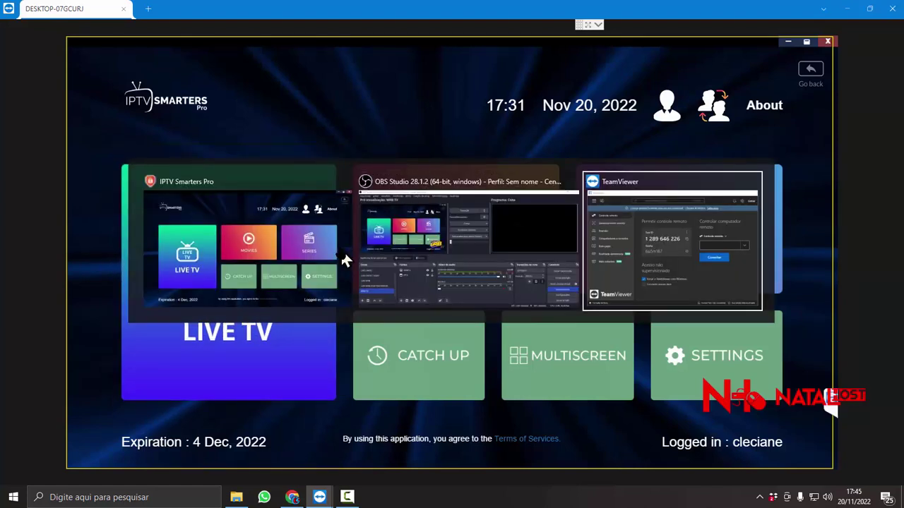
key("alt+Tab")
key("alt+Tab")
key("alt+Tab")
key("alt+Tab")
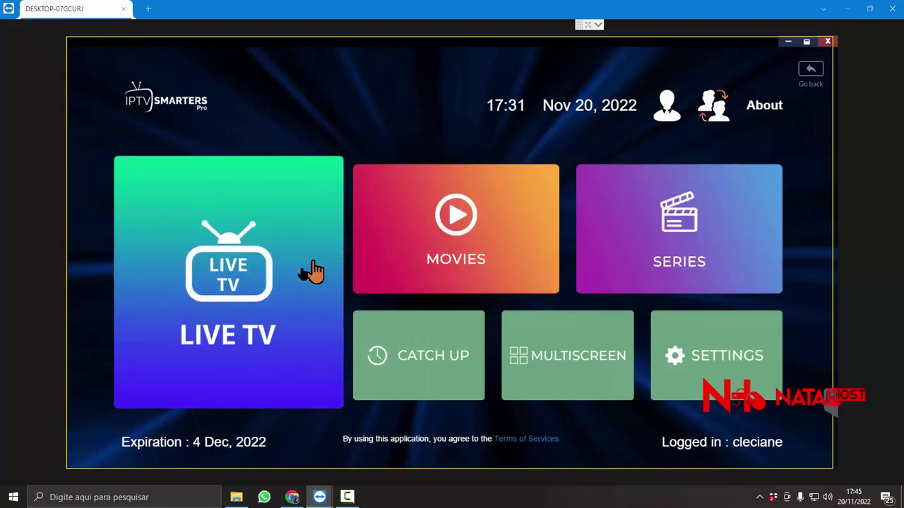
Open the LIVE TV categories in IPTV Smarters and transition the WRB TV scene to the program output in OBS Studio
left_click(276, 294)
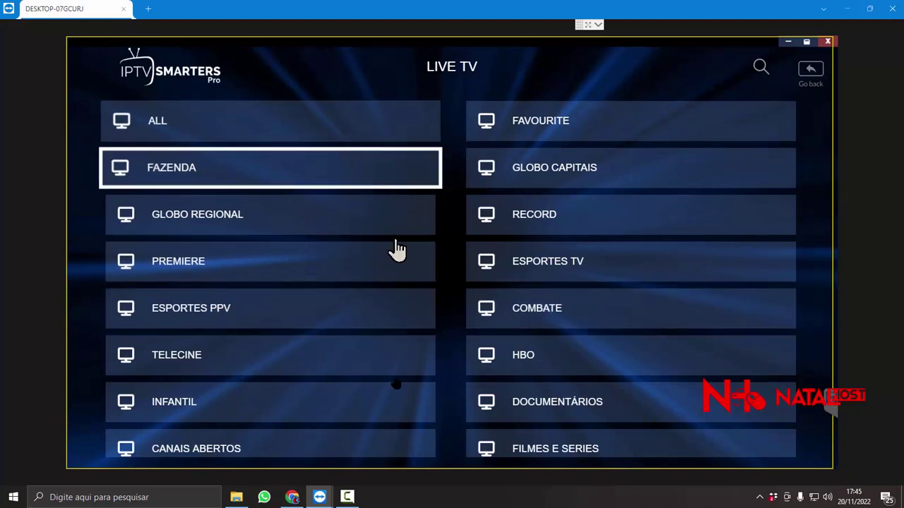
key("alt+Tab")
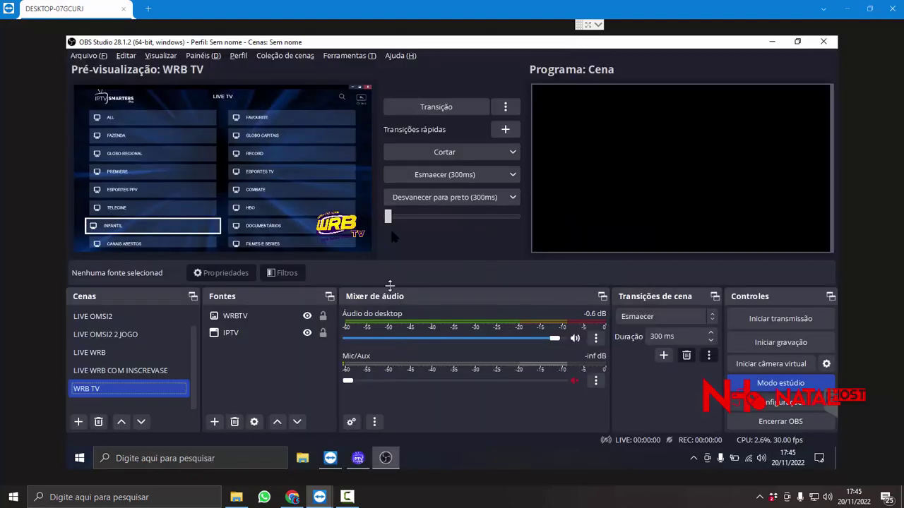
left_click(429, 108)
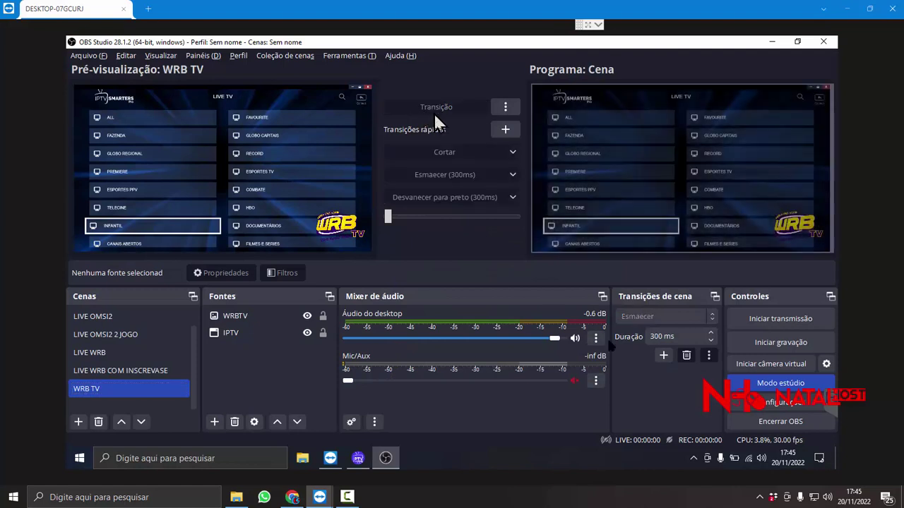
Start the live transmission and select the WRB TV scene for the preview
left_click(760, 321)
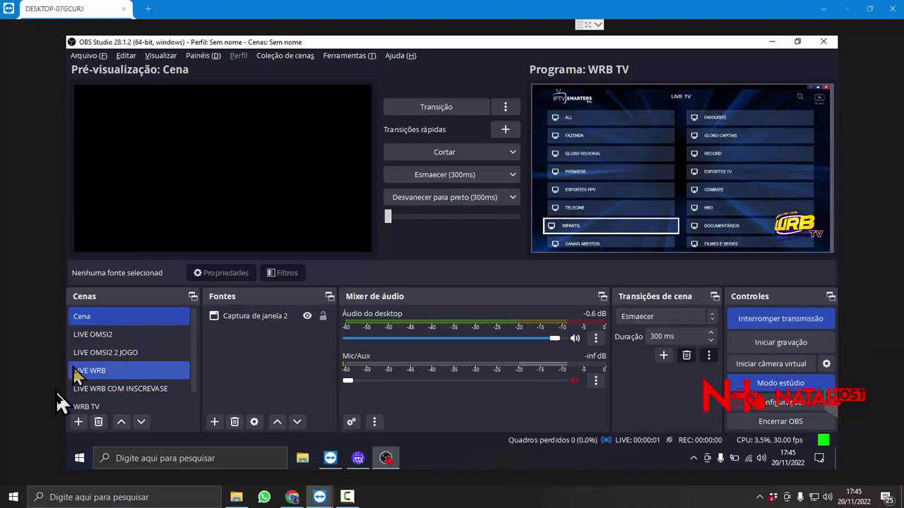
left_click(102, 387)
scroll(103, 385, "down", 1)
left_click(104, 388)
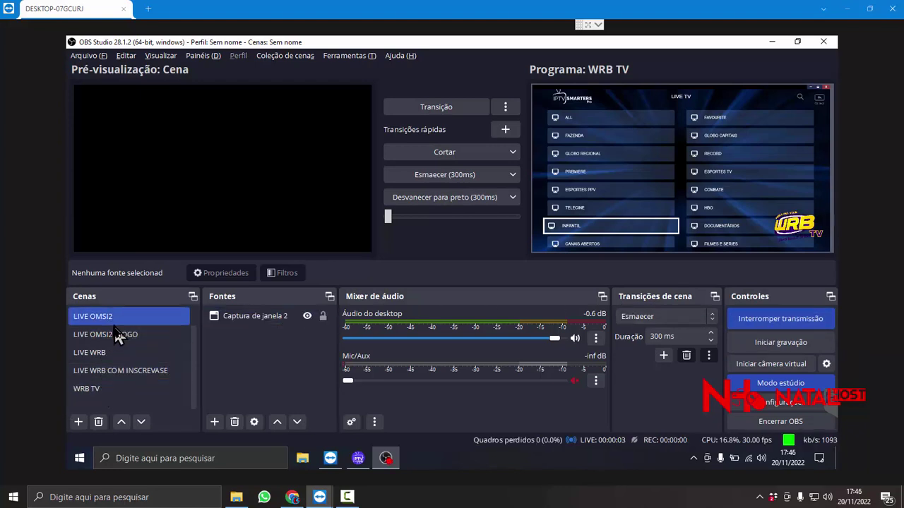